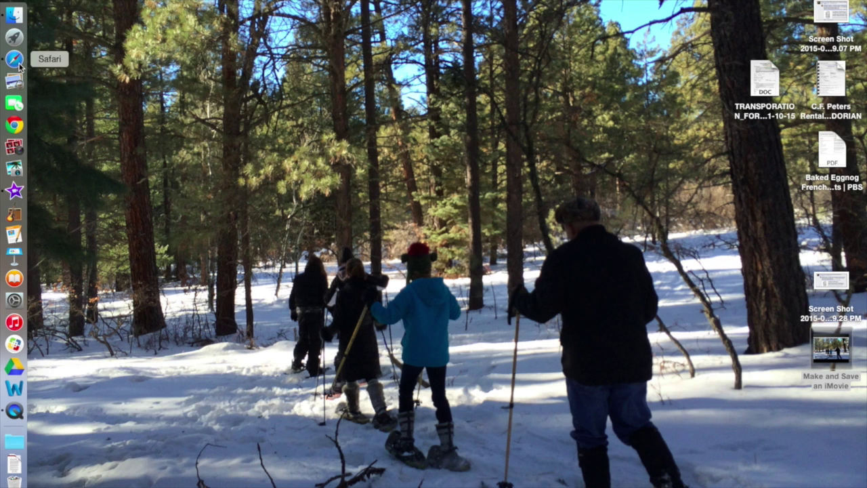
Step: Open Google Classroom in Safari through a web search for "google classroom" and switch to the school account
click(14, 60)
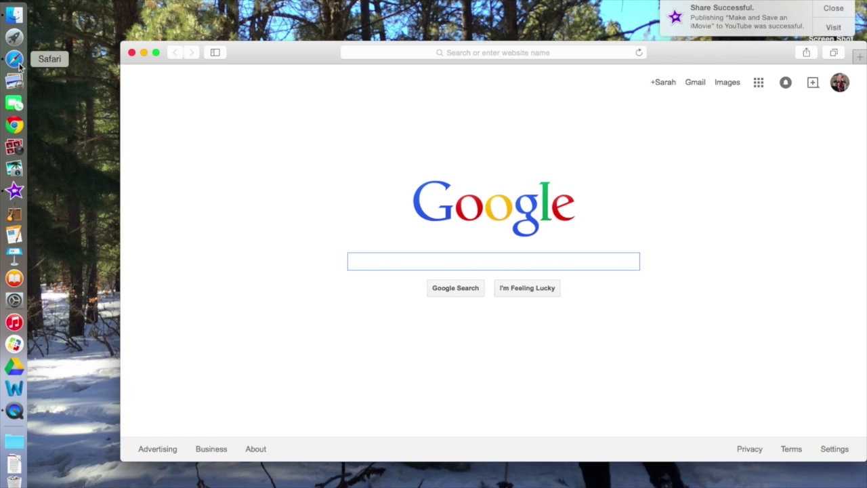
text(google c)
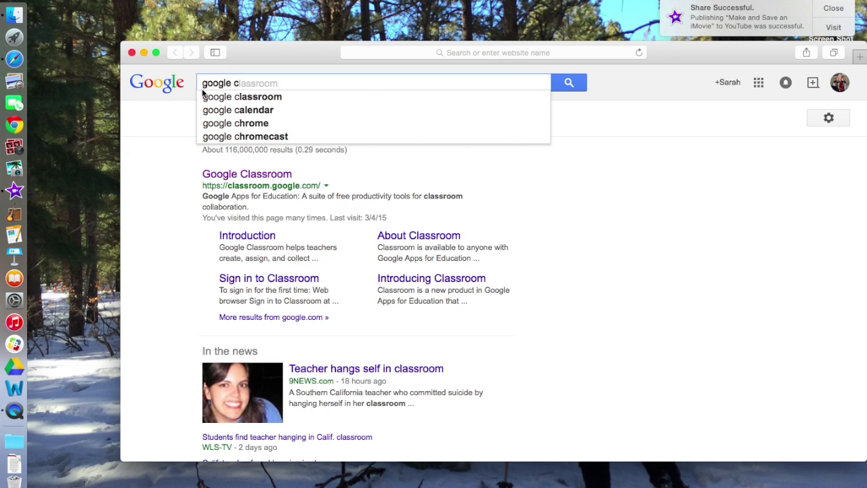
click(214, 102)
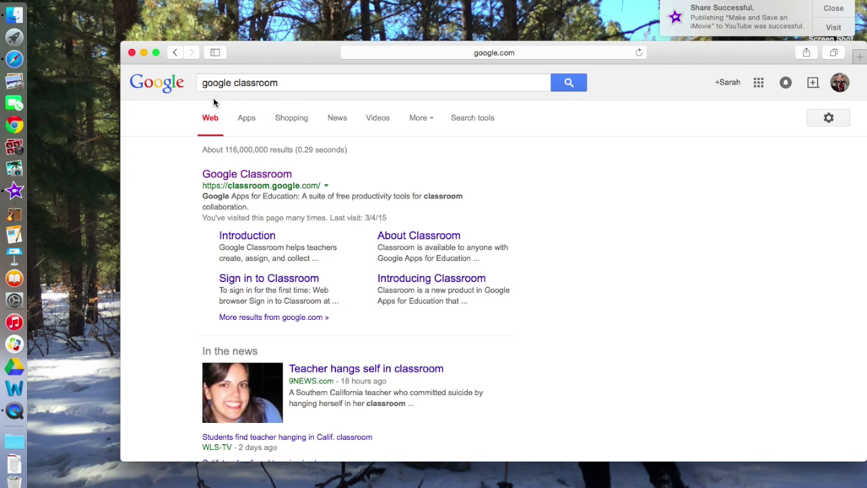
click(264, 175)
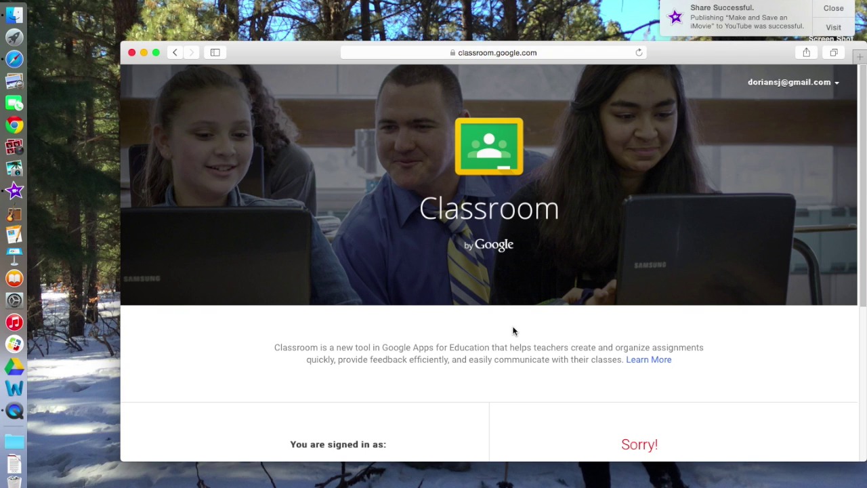
click(785, 82)
click(764, 199)
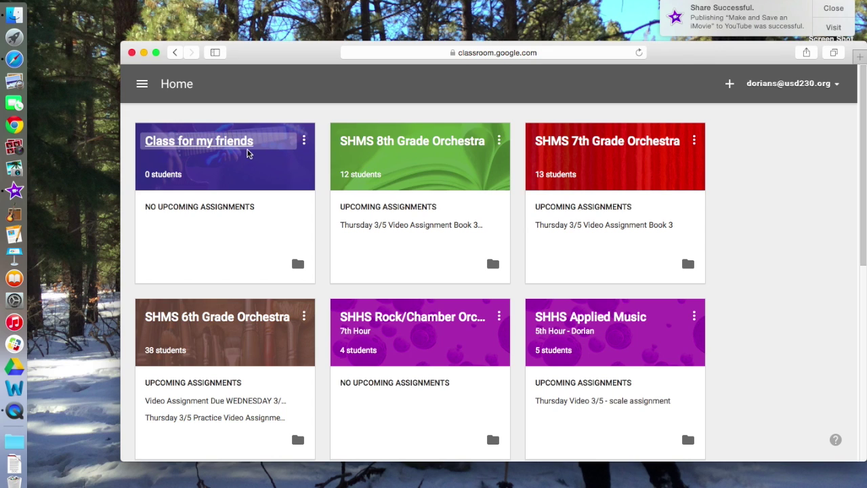
Step: Create a class named "Class for my other friends", leaving the section blank
click(730, 84)
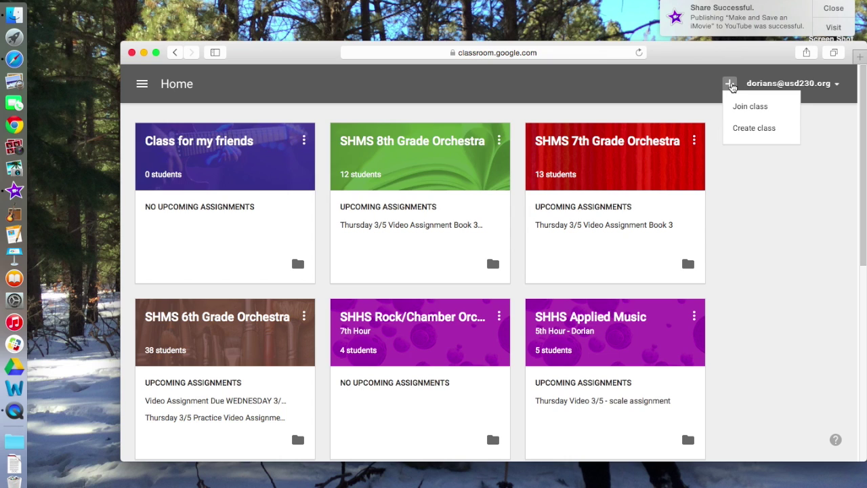
click(737, 129)
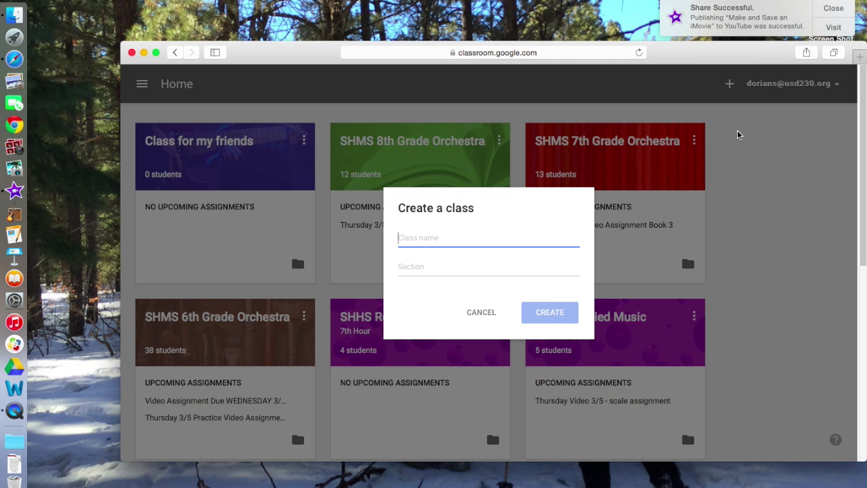
text(Cal)
key(BackSpace)
key(BackSpace)
text(lass )
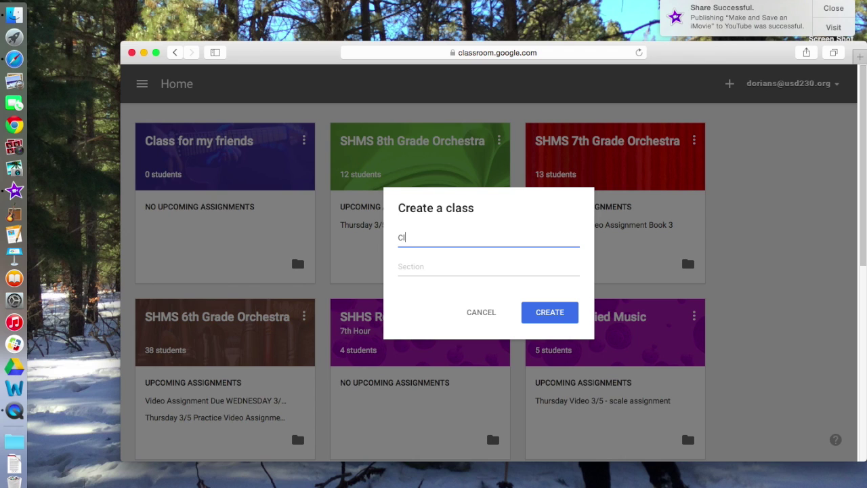
text(for my other friends)
click(558, 320)
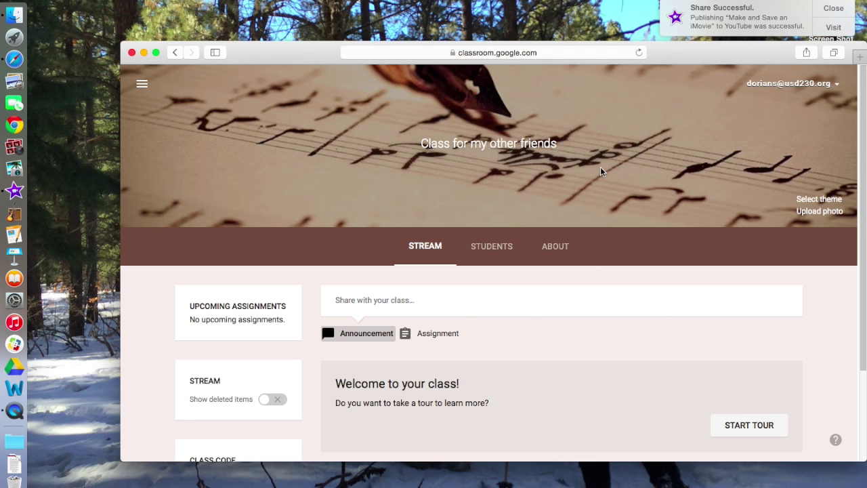
Step: Browse the gallery of class themes and close it without choosing one
click(817, 202)
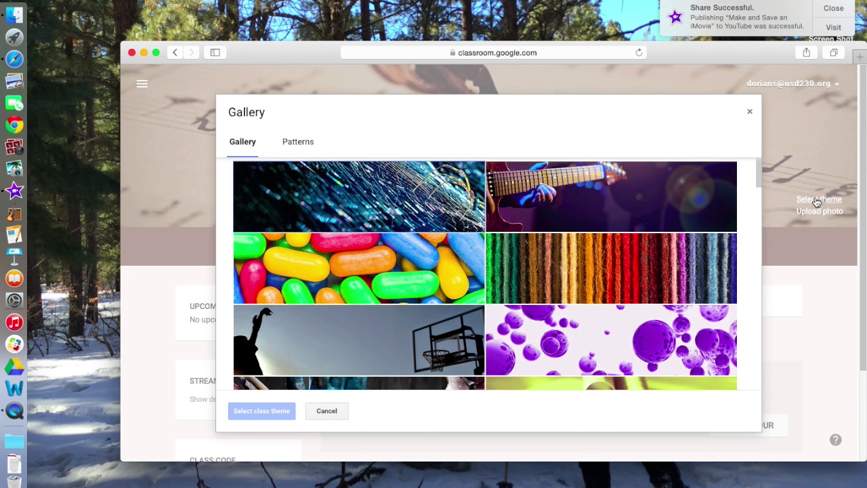
scroll(657, 207, down, 3)
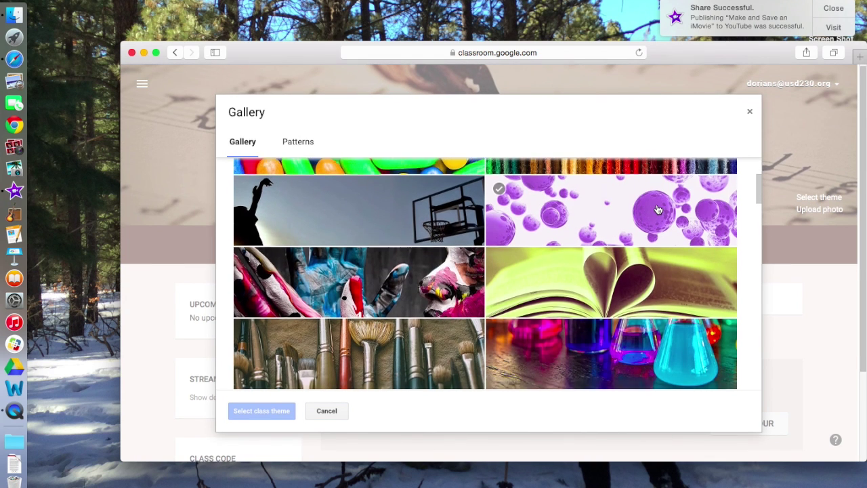
scroll(657, 208, down, 15)
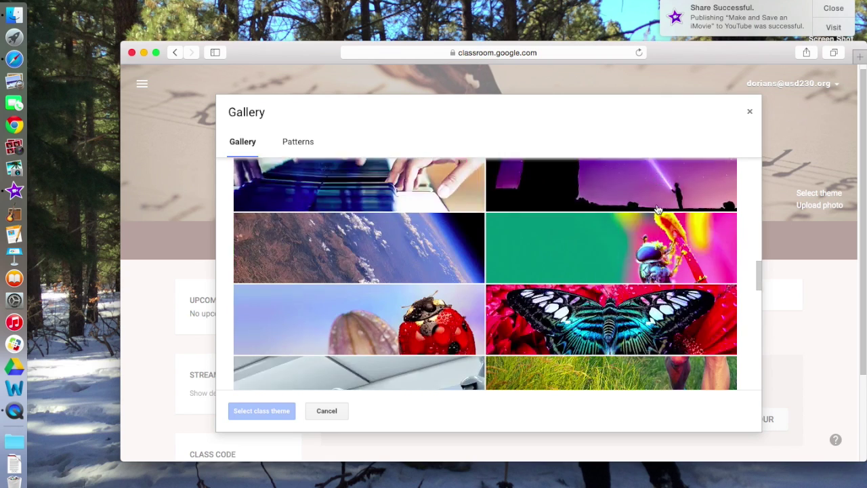
click(326, 411)
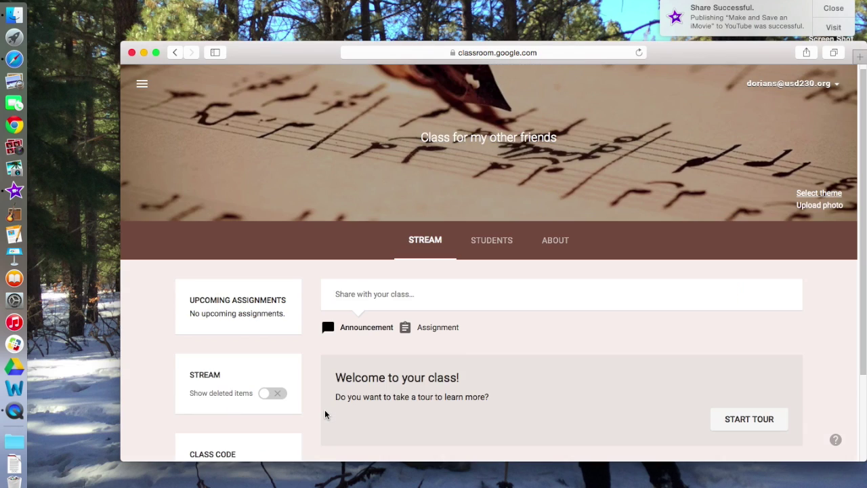
Step: Examine the class's Students page with the join code enlarged, then return to normal size
click(499, 240)
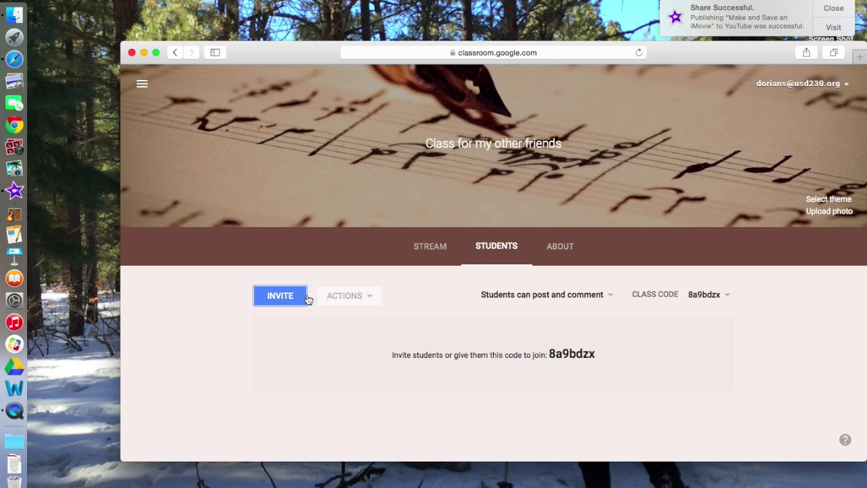
scroll(475, 296, up, 5)
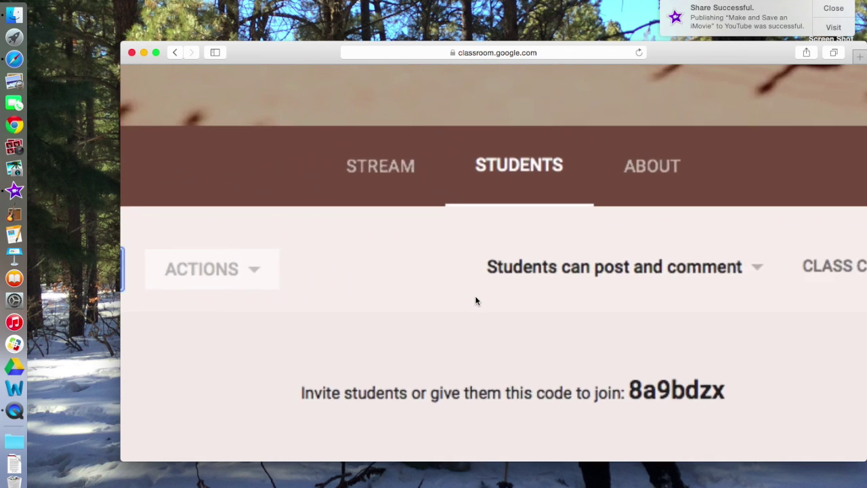
scroll(475, 300, right, 3)
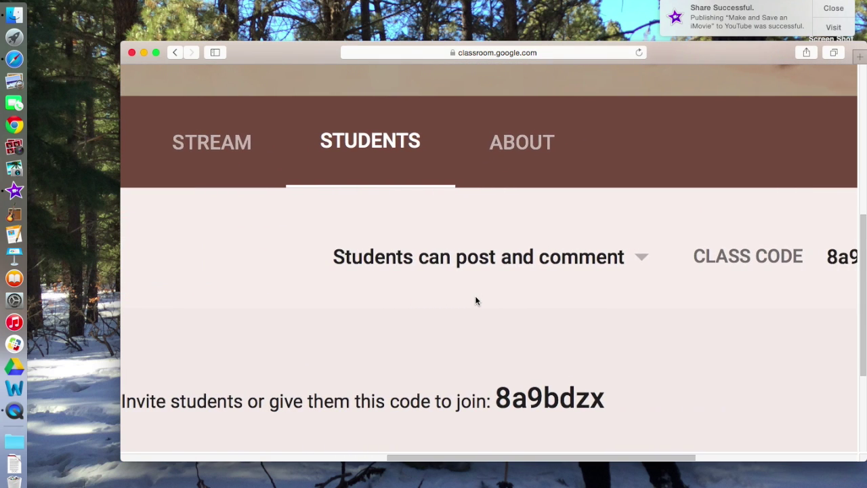
scroll(475, 300, up, 3)
scroll(476, 298, down, 3)
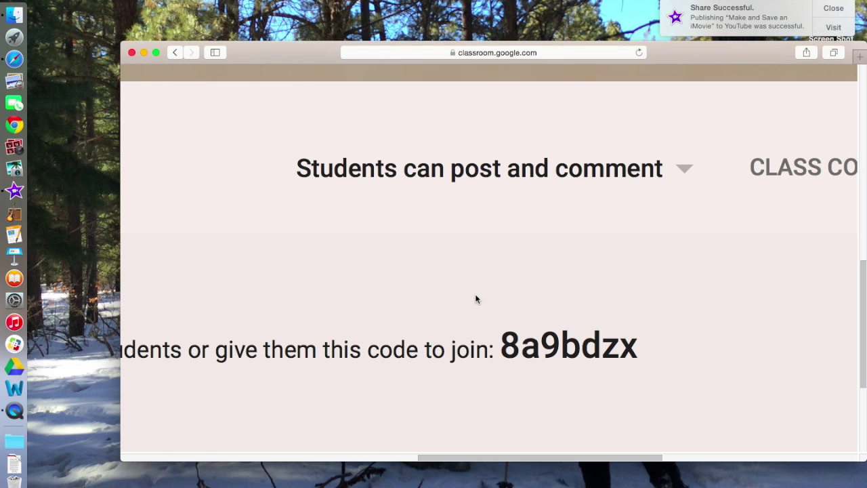
scroll(474, 293, down, 5)
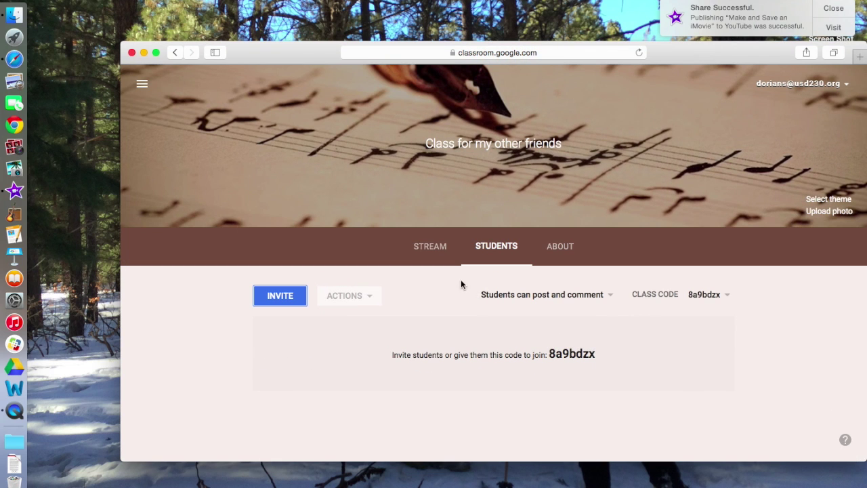
Step: Draft an announcement in the class stream reading "Spring Commitment Dates", keeping only the current class as recipient
click(431, 249)
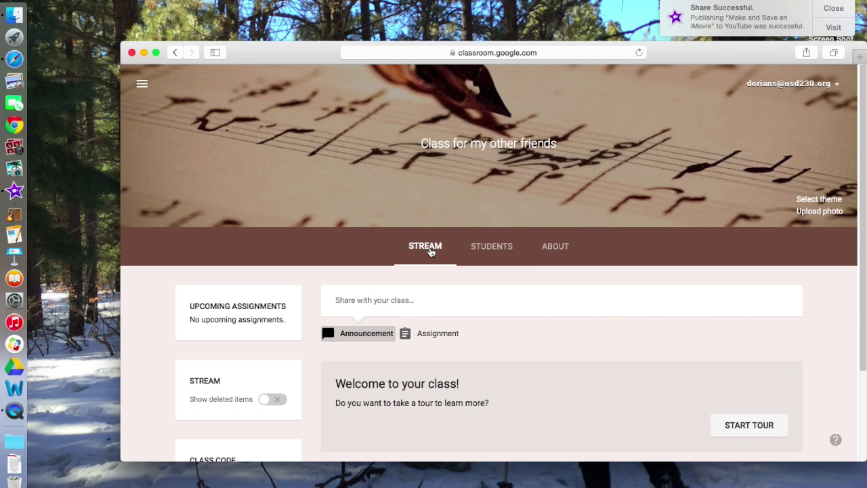
scroll(560, 356, down, 3)
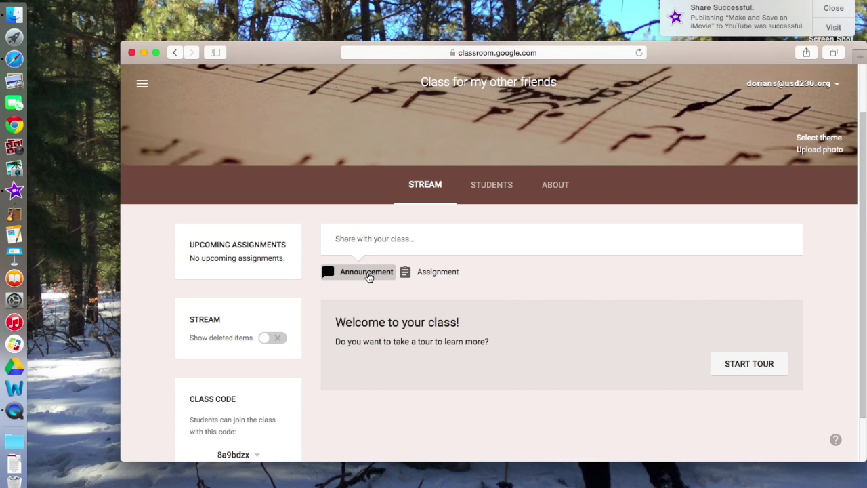
click(368, 277)
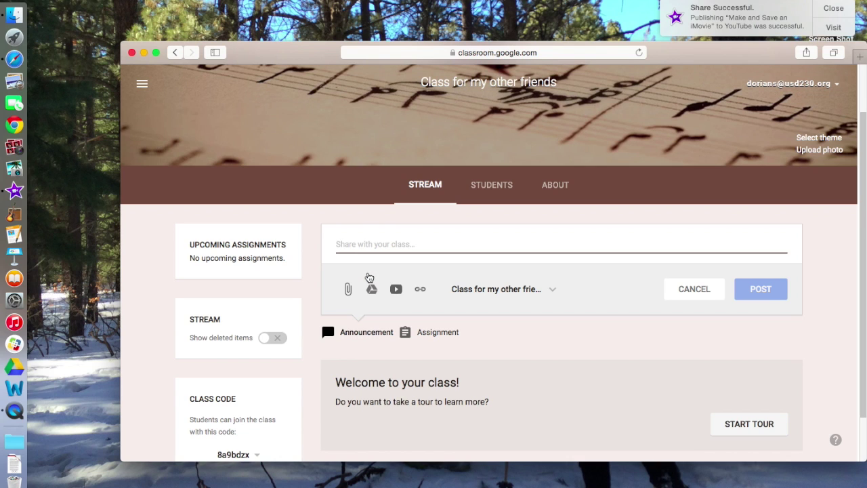
text(Spring Com)
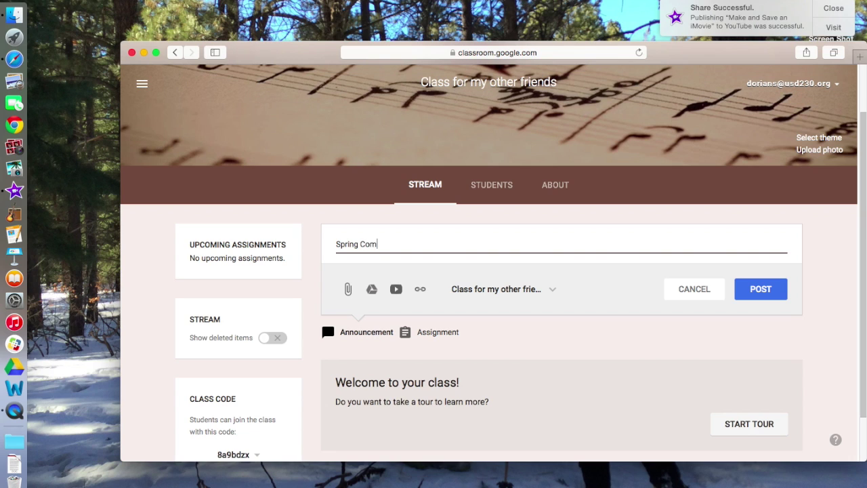
text(mitment Dates)
click(548, 290)
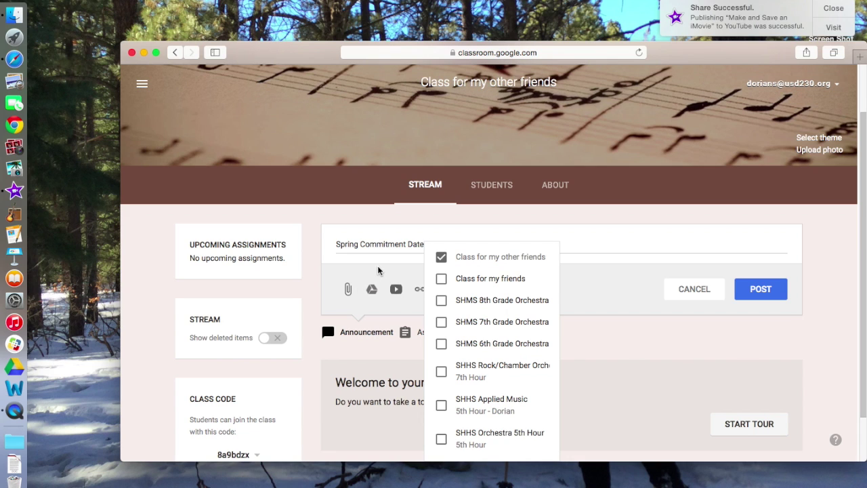
click(468, 239)
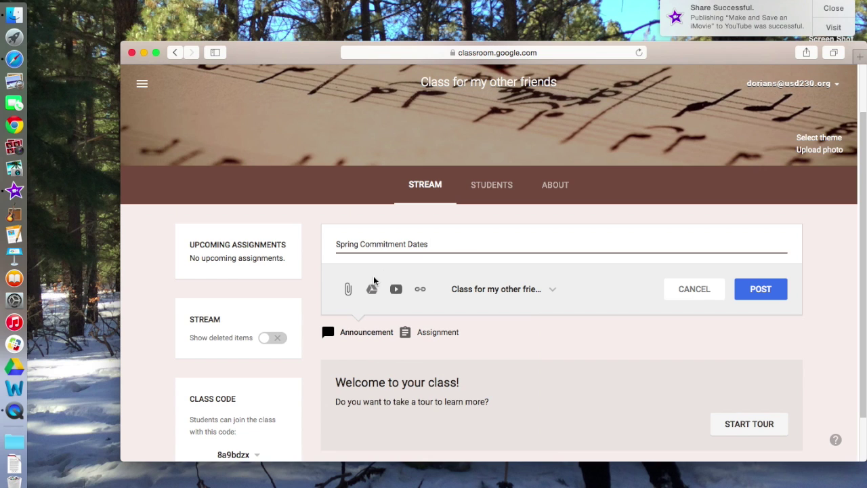
Step: Attach IMG_5117.JPG from My Drive to the announcement and post it to the class stream
click(348, 289)
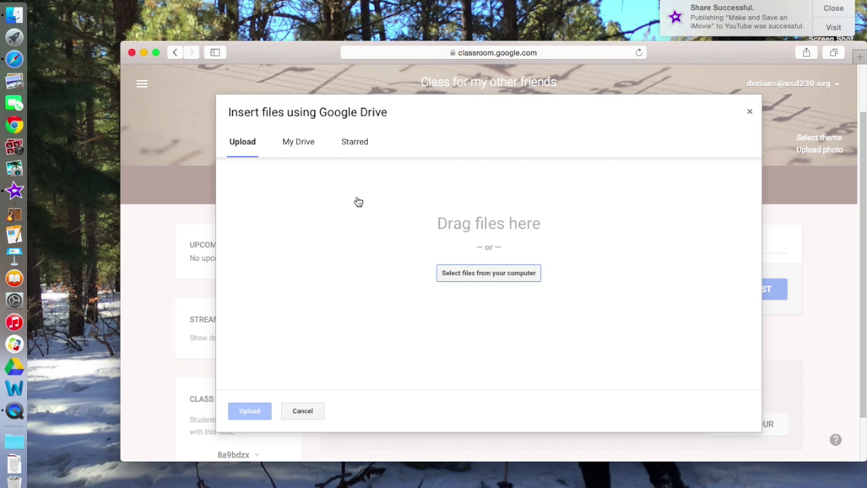
click(301, 144)
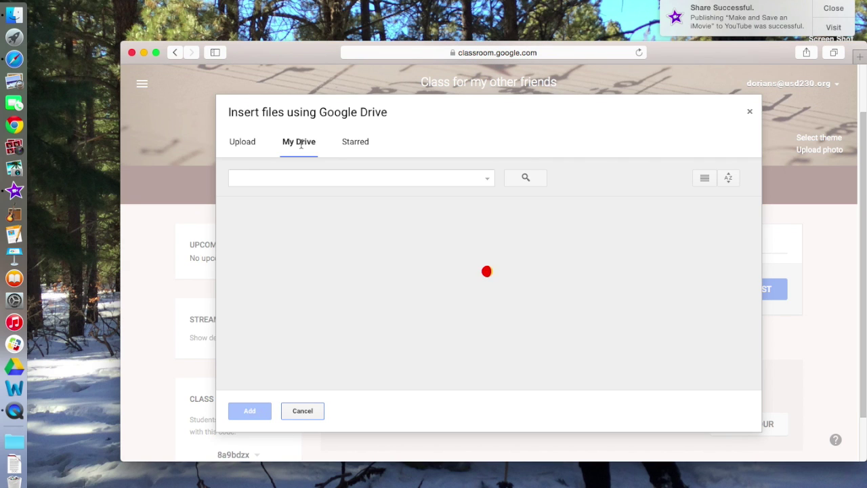
scroll(225, 224, down, 3)
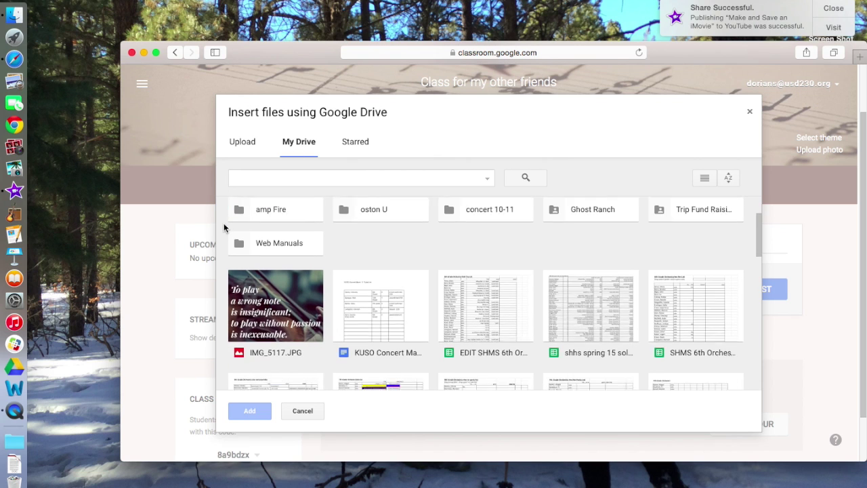
click(274, 285)
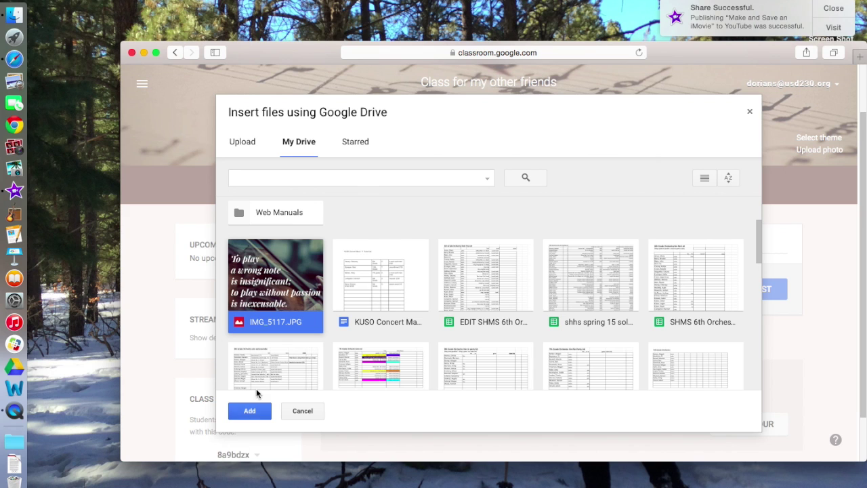
click(258, 408)
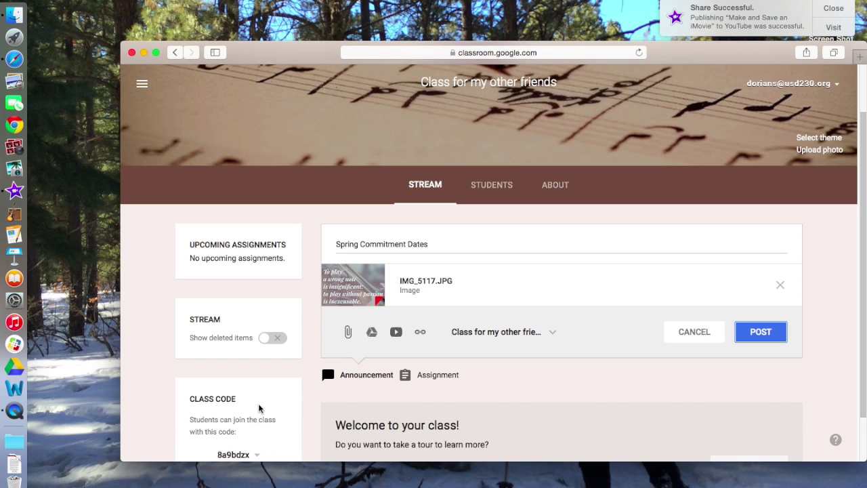
click(774, 337)
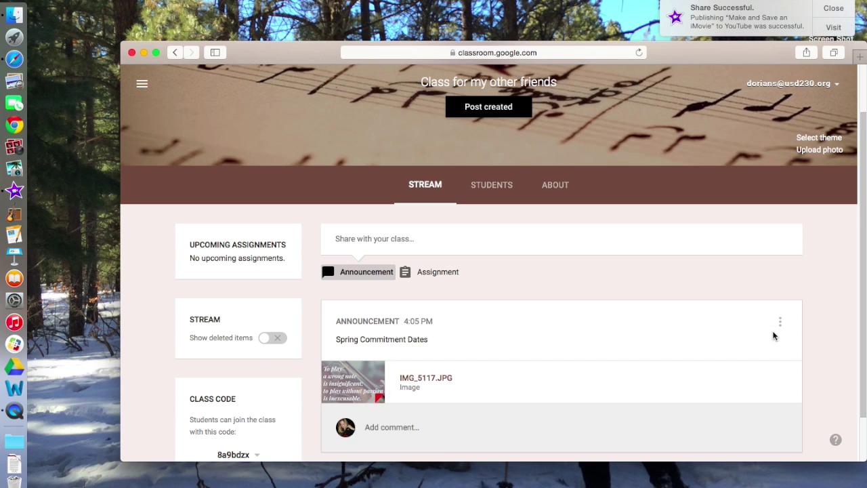
scroll(774, 336, down, 2)
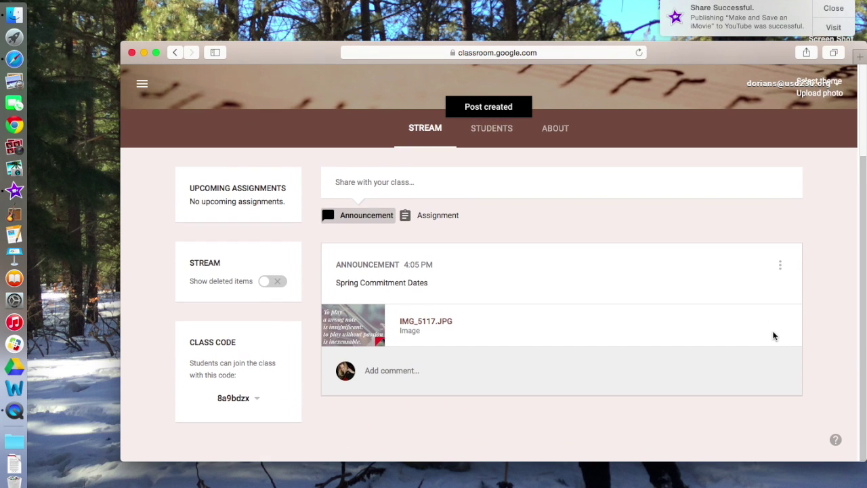
scroll(773, 336, up, 2)
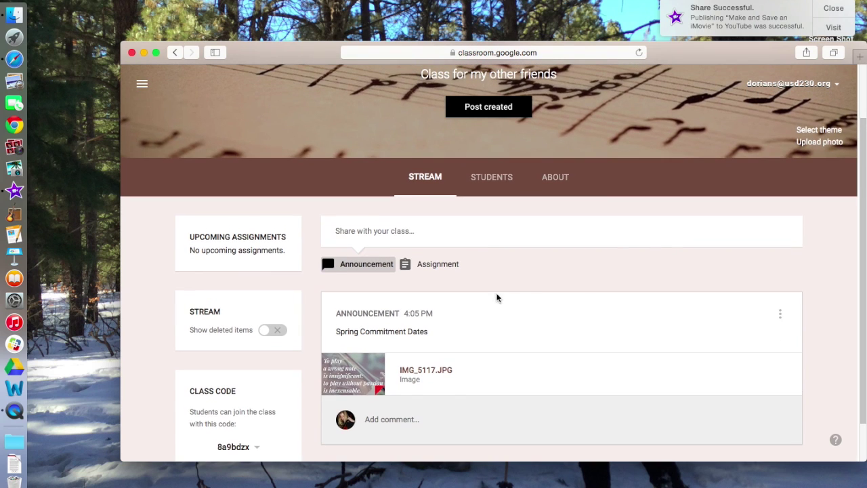
Step: Start a new assignment in the class stream titled "Video Assignment Due Wednesday March 11"
click(436, 268)
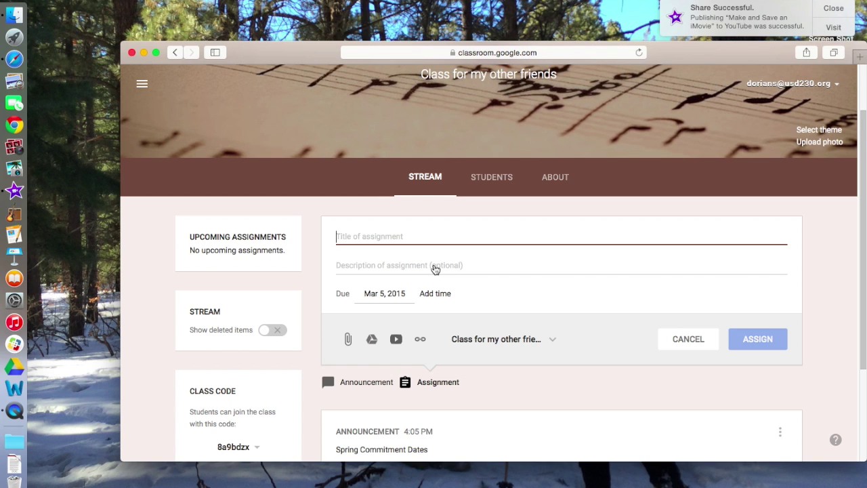
text(Vi)
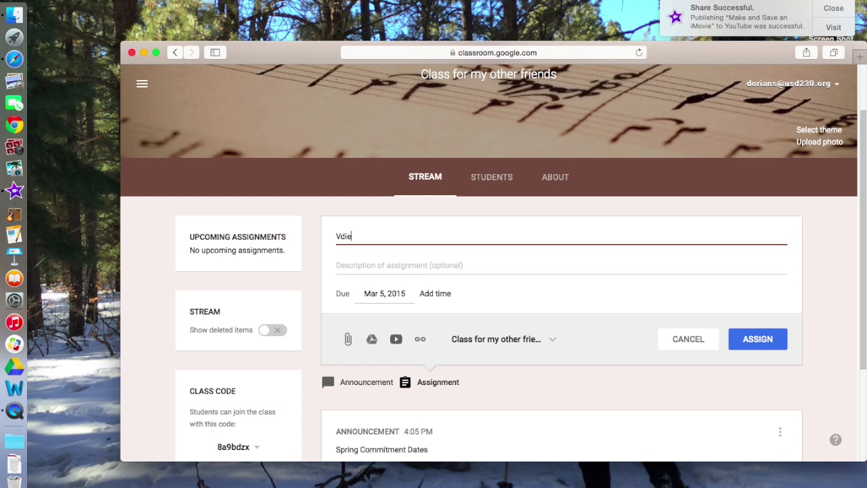
key(BackSpace)
text(ideo Assi)
text(gnment Due)
text( Wednesday Ma)
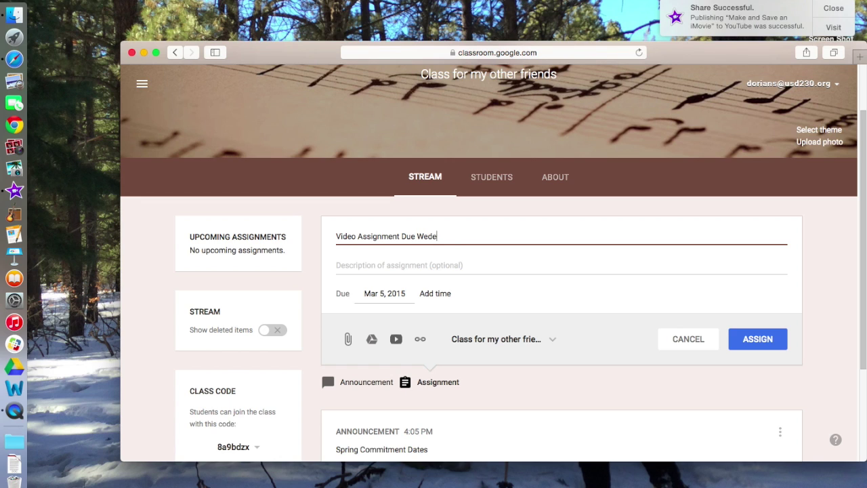
text(rch 11)
Step: Enter the assignment description "Contest Solo - 16 measures. Add technical iMovie detail. Face camera towards instrument."
click(396, 269)
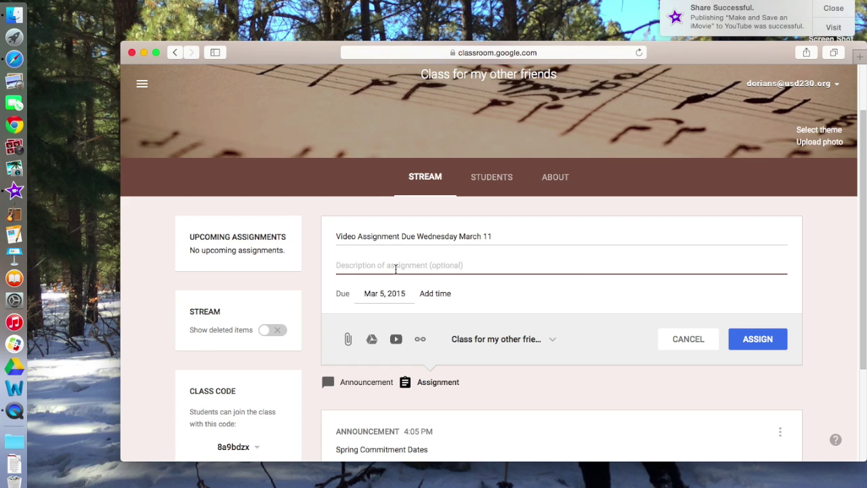
text(C)
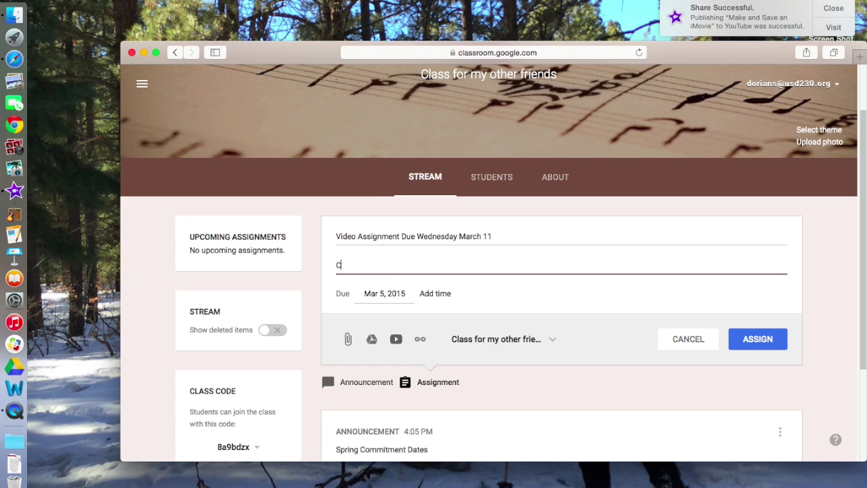
text(ontest Solo - 16 measure)
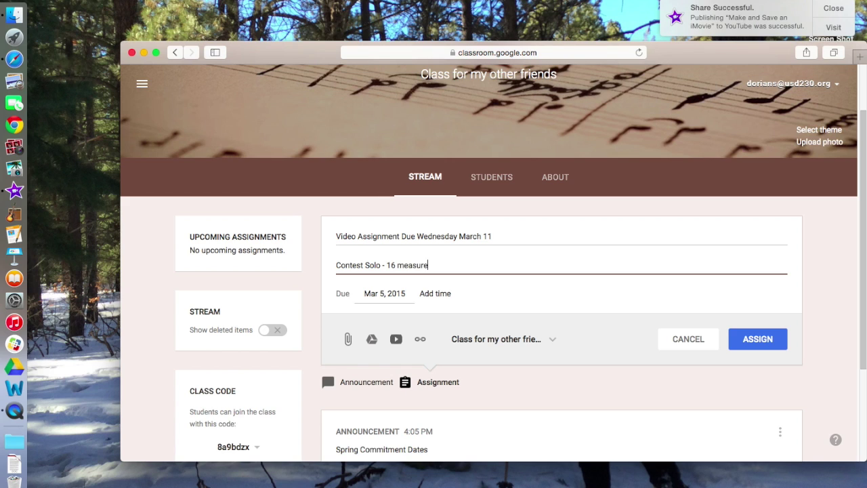
text(s.  Add)
text(technical iMovie d)
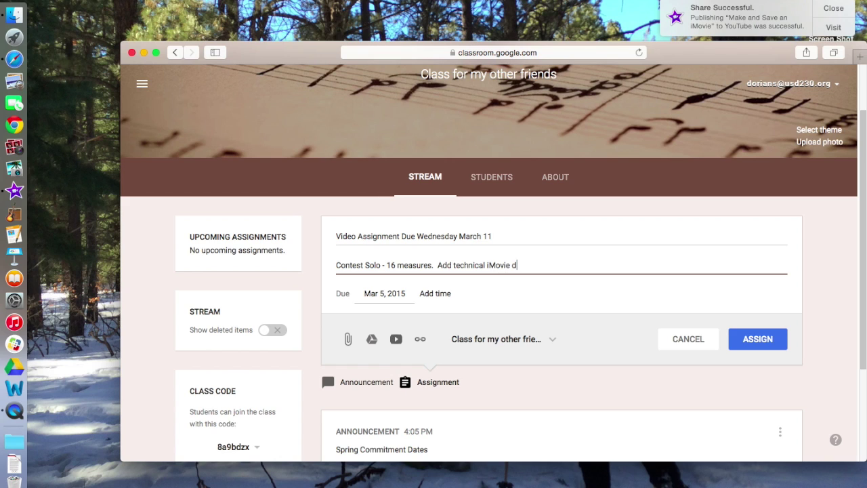
text(etail.  Face camera towards)
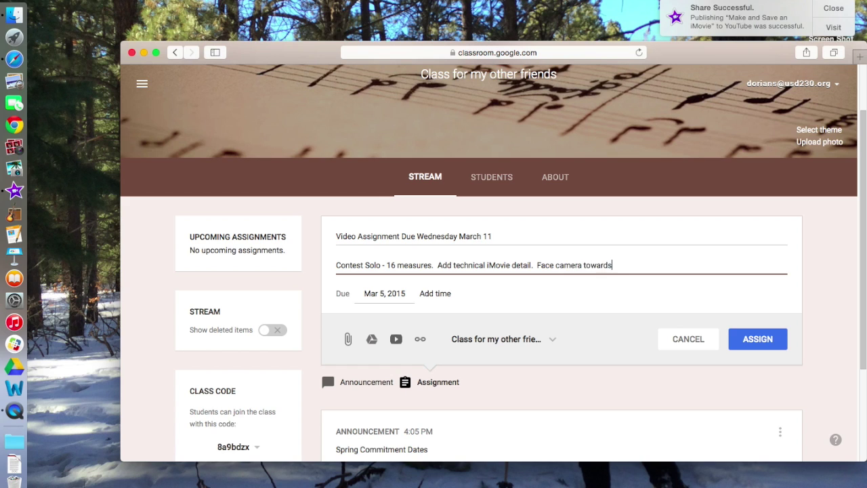
text( instrument.)
Step: Set the assignment's due date to Mar 11, 2015 at 10:30 AM, keeping only the current class as recipient
click(388, 298)
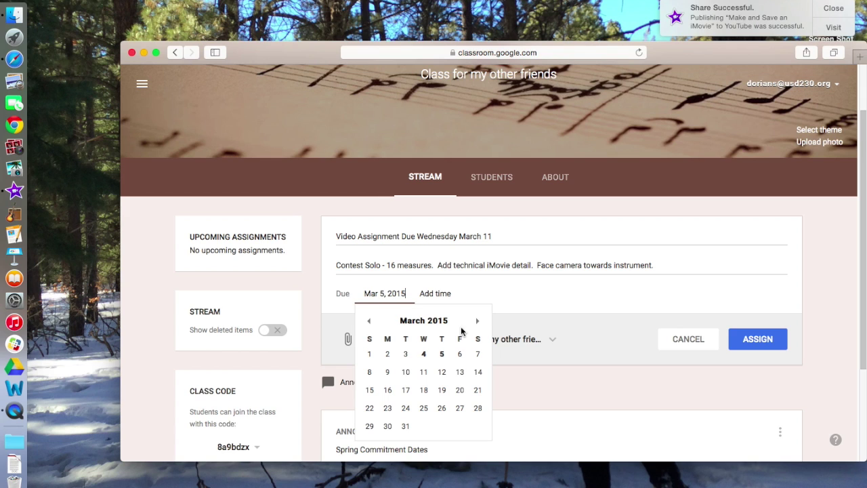
click(424, 374)
click(424, 374)
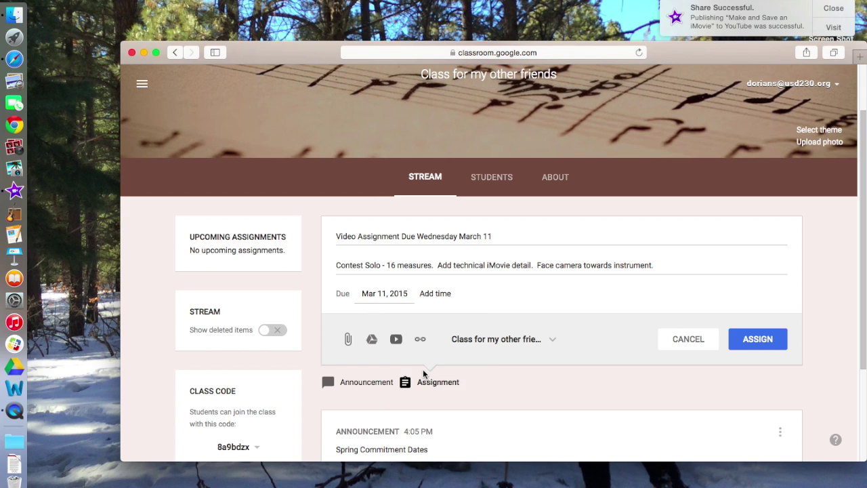
click(438, 297)
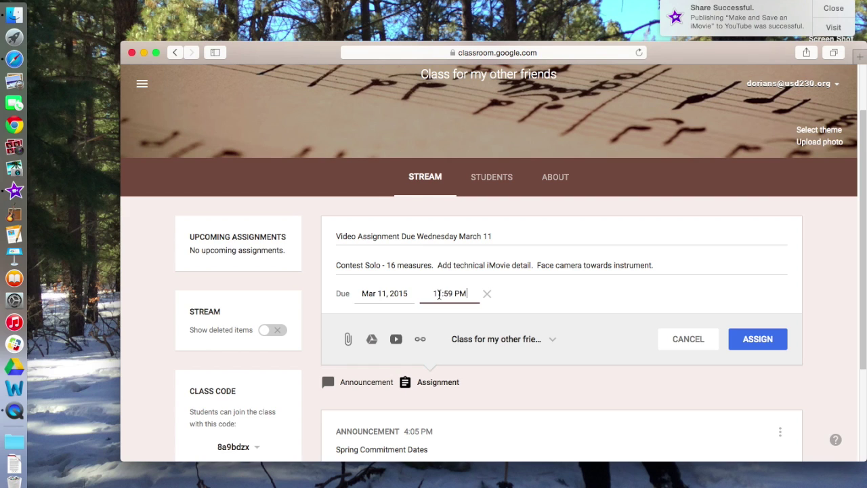
click(438, 293)
scroll(457, 347, down, 5)
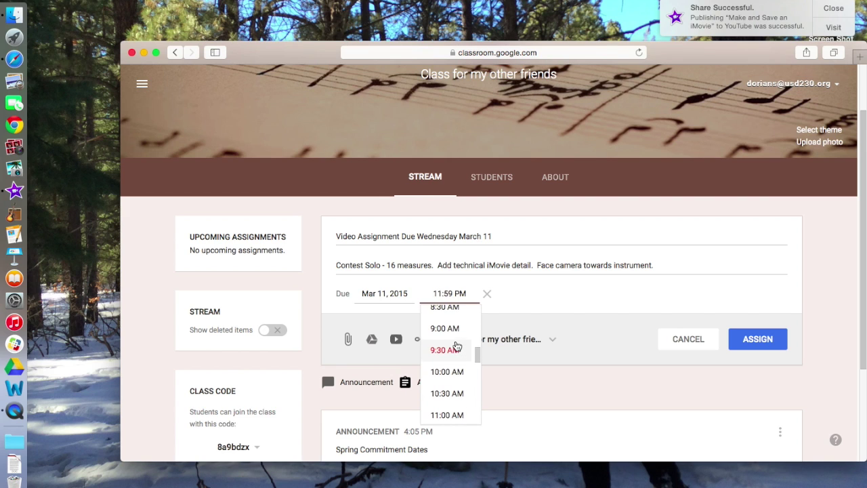
click(450, 379)
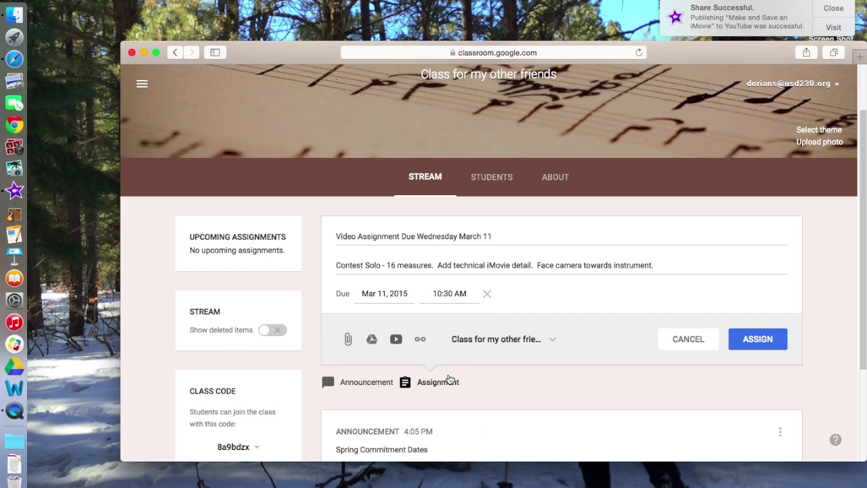
click(508, 343)
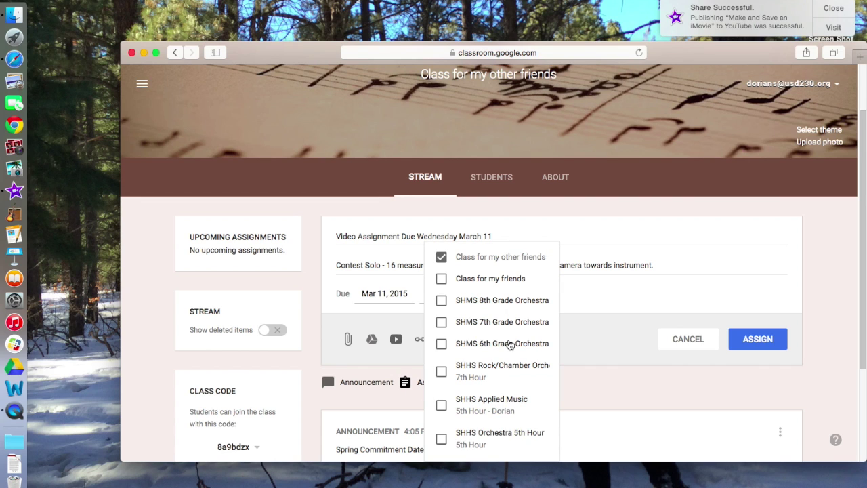
click(648, 265)
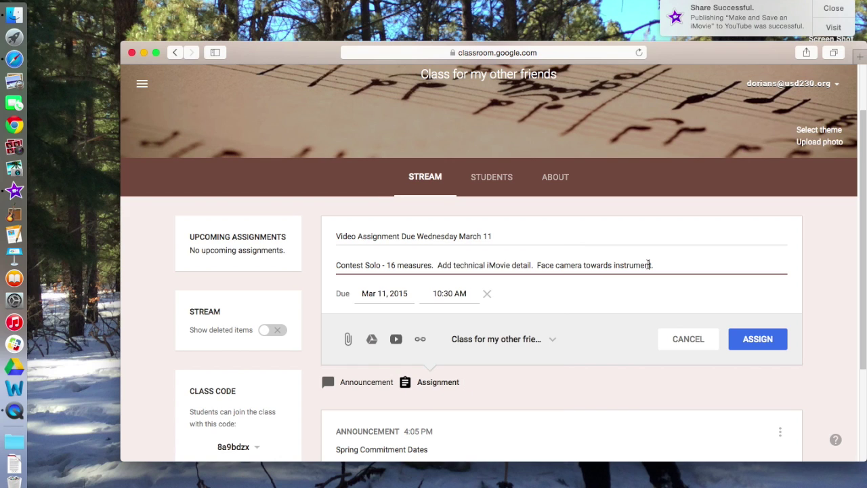
Step: Attach Vocabulary Keynote Assignment.docx from My Drive to the assignment
click(348, 342)
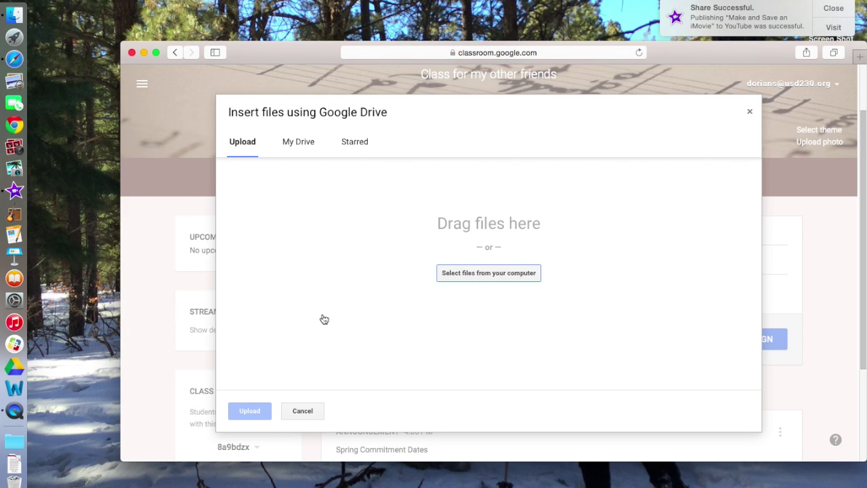
click(305, 144)
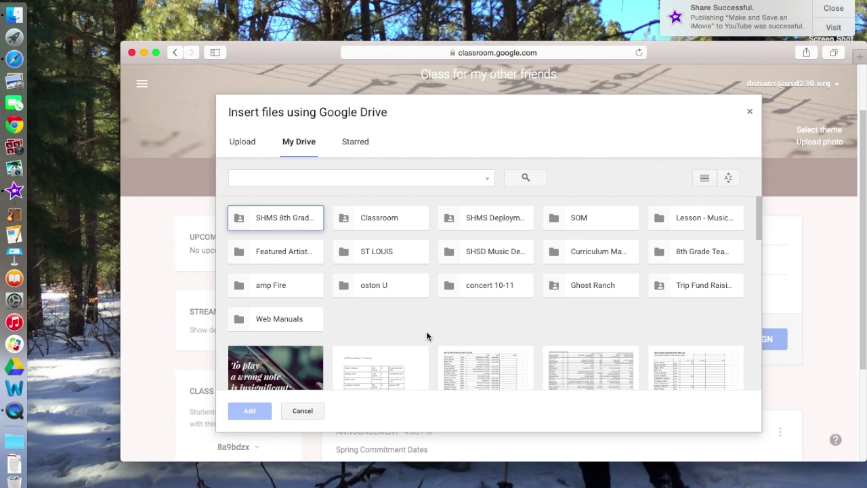
scroll(427, 336, down, 5)
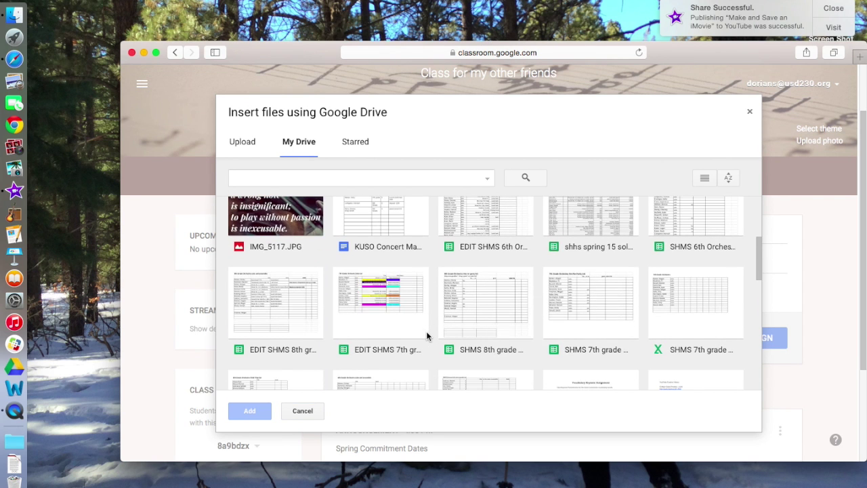
scroll(427, 335, down, 5)
scroll(427, 336, up, 5)
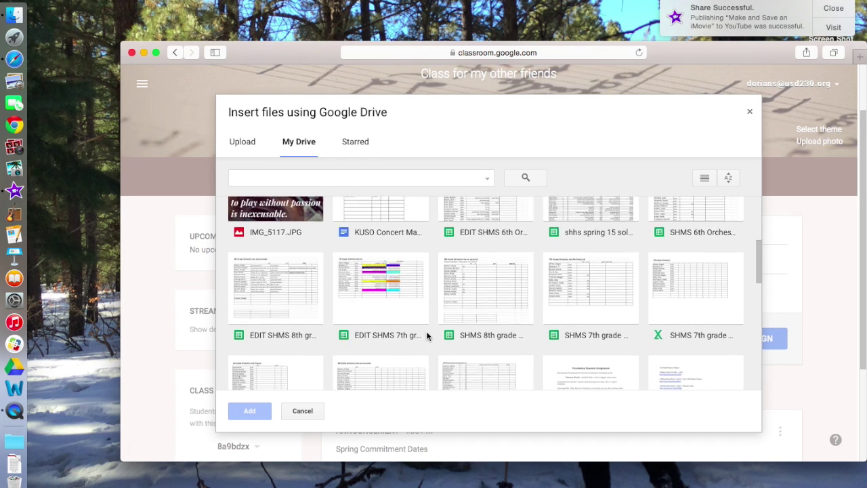
scroll(427, 336, down, 3)
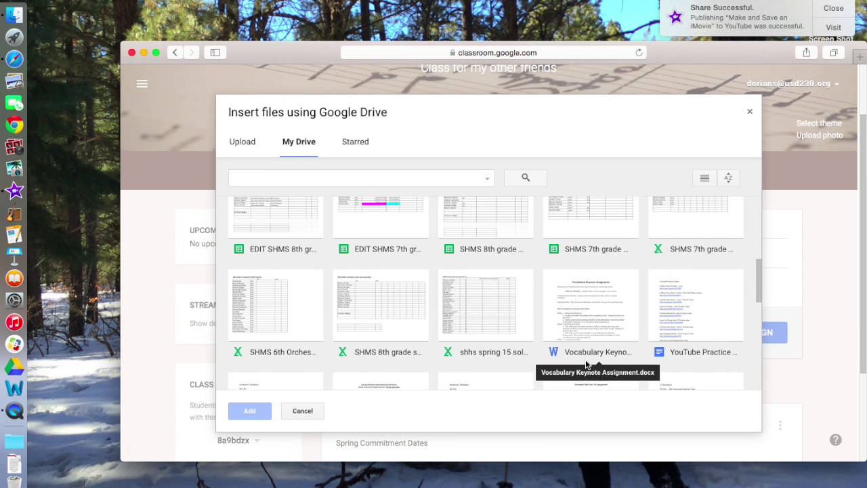
click(589, 333)
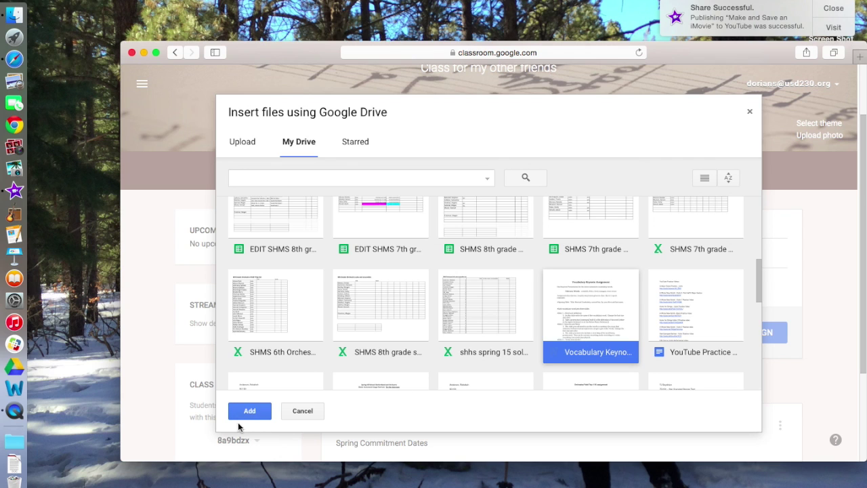
click(247, 411)
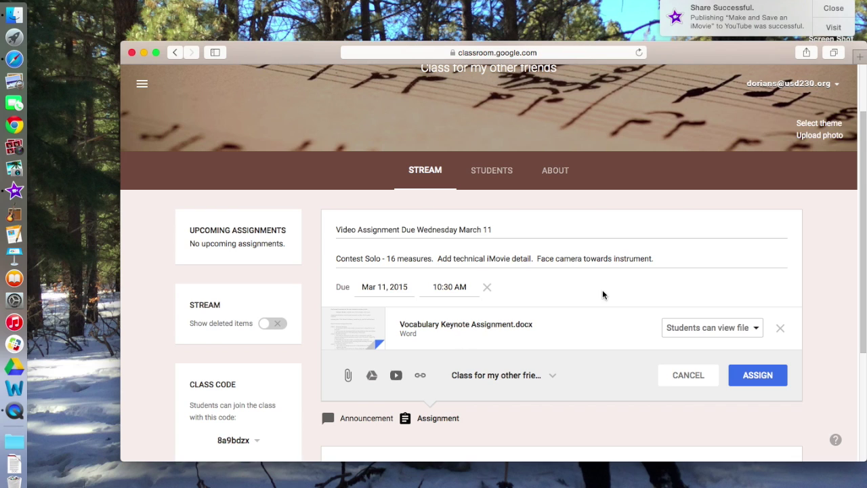
Step: Add the lines "Youtube instructions here:" and "jldfjljsf" to the end of the description and assign it to the class
click(674, 260)
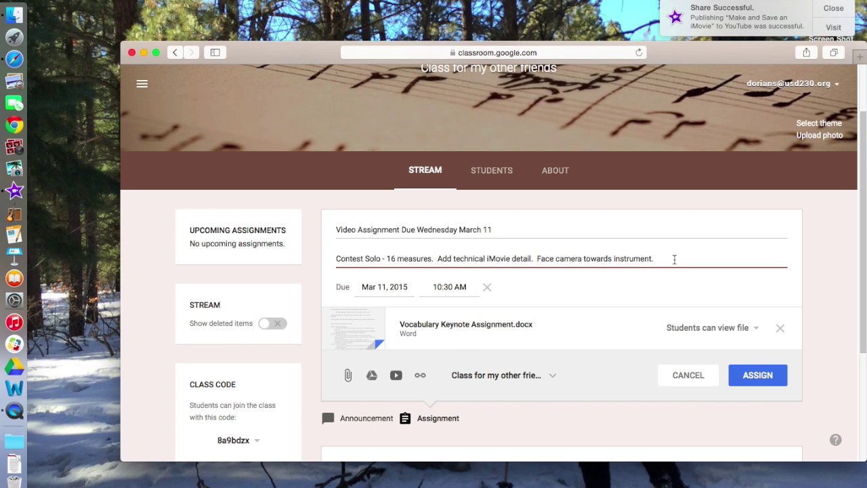
key(Return)
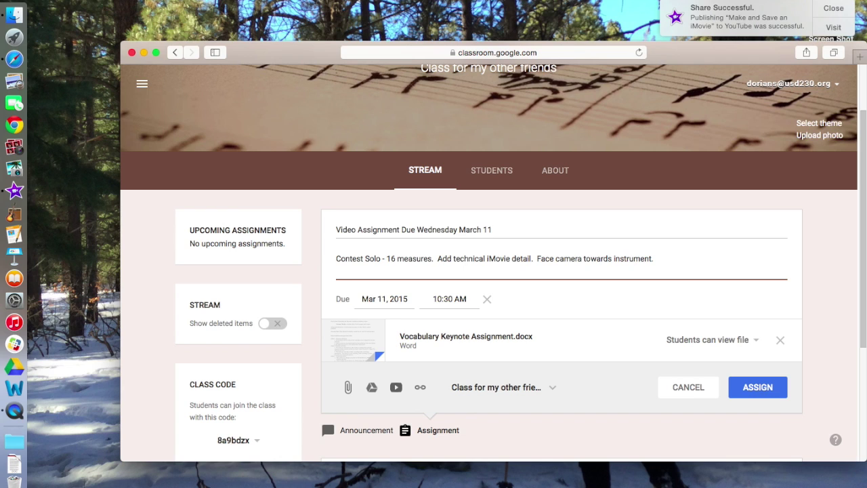
text(Youtube instructions here:)
key(Return)
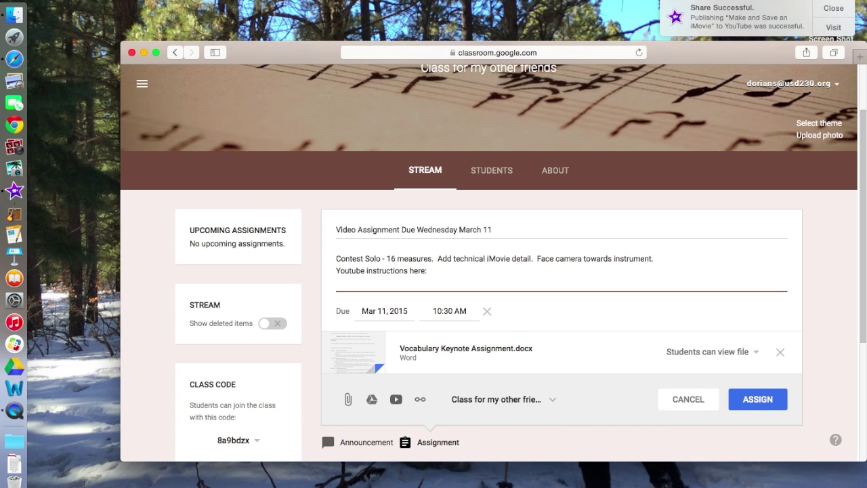
text(jldfjljsf)
click(752, 402)
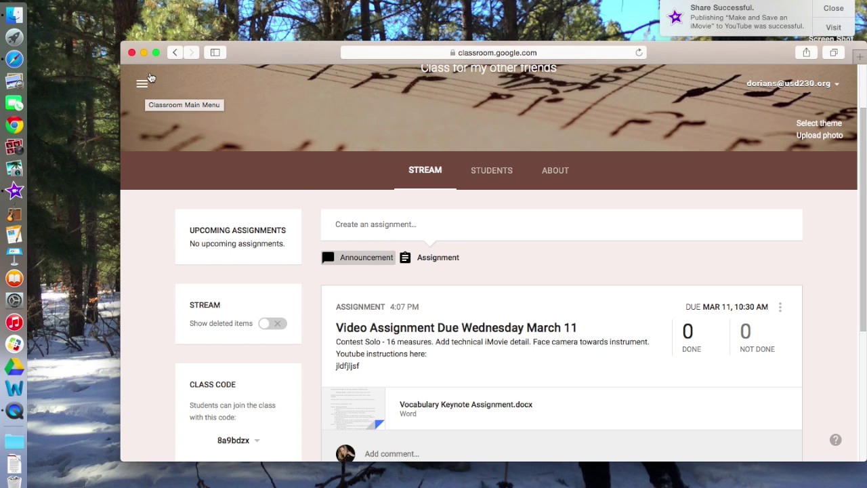
Step: Open the SHMS 6th Grade Orchestra class and examine its stream of assignments, completion counts, announcements and student comments
click(144, 86)
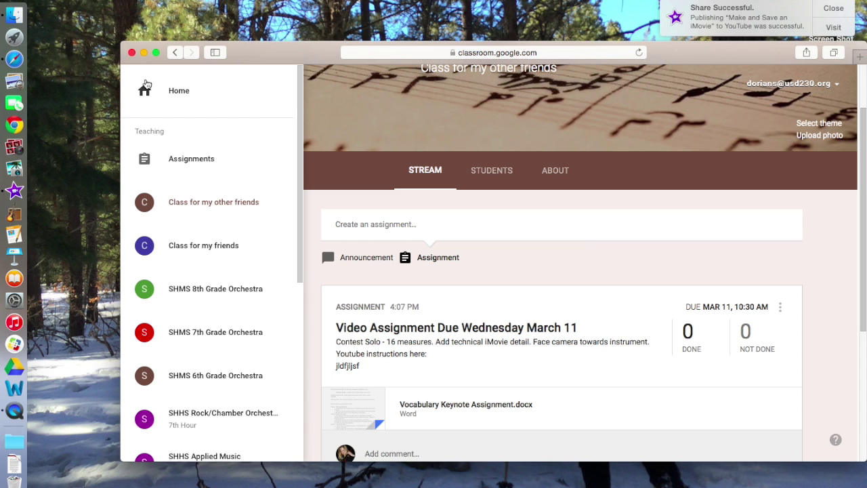
click(201, 377)
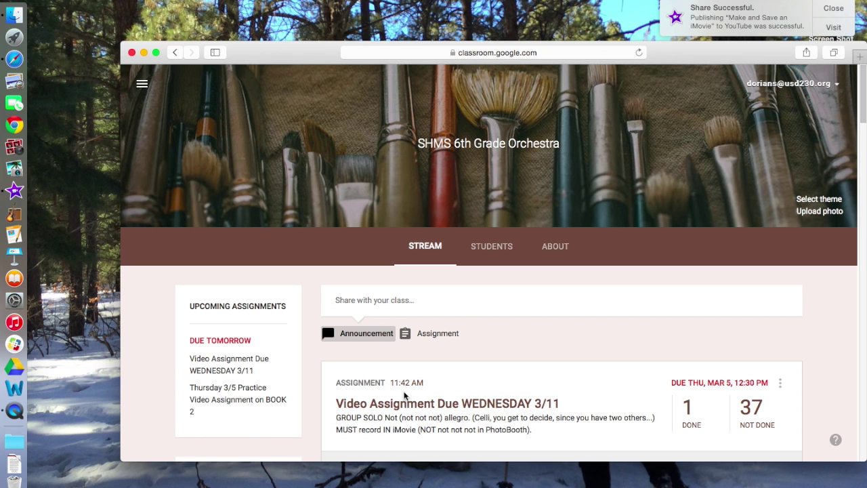
scroll(464, 386, down, 3)
scroll(465, 386, down, 4)
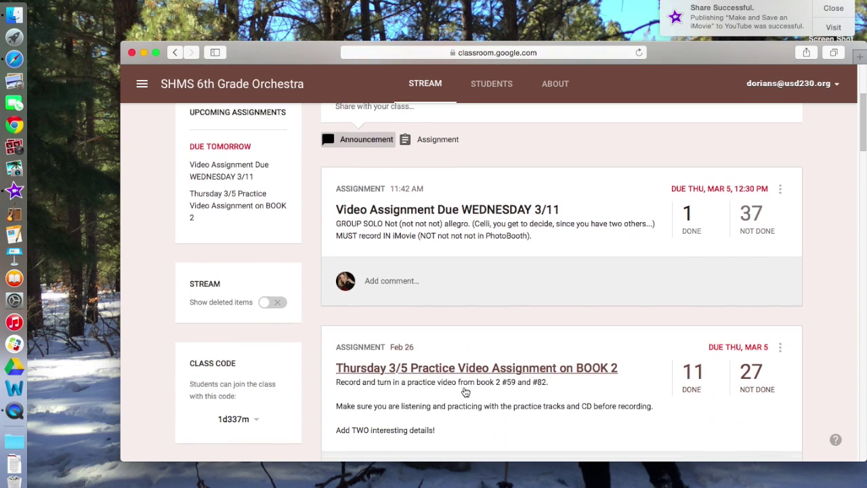
scroll(464, 391, down, 4)
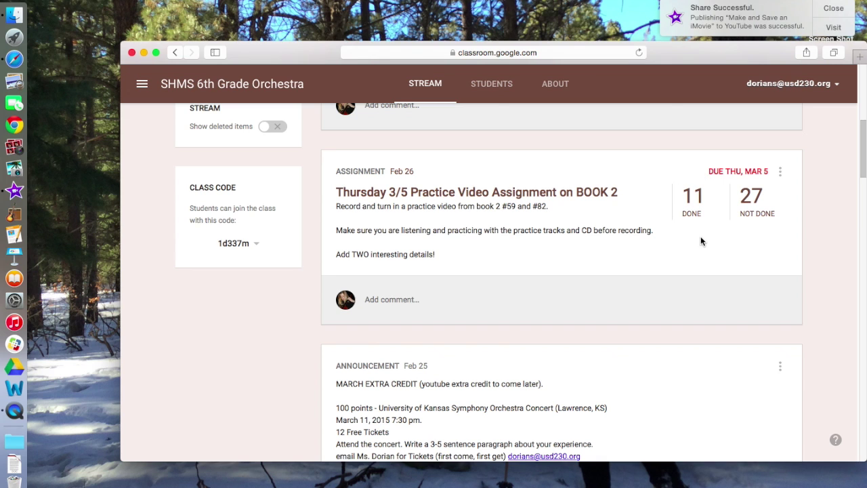
scroll(590, 377, down, 2)
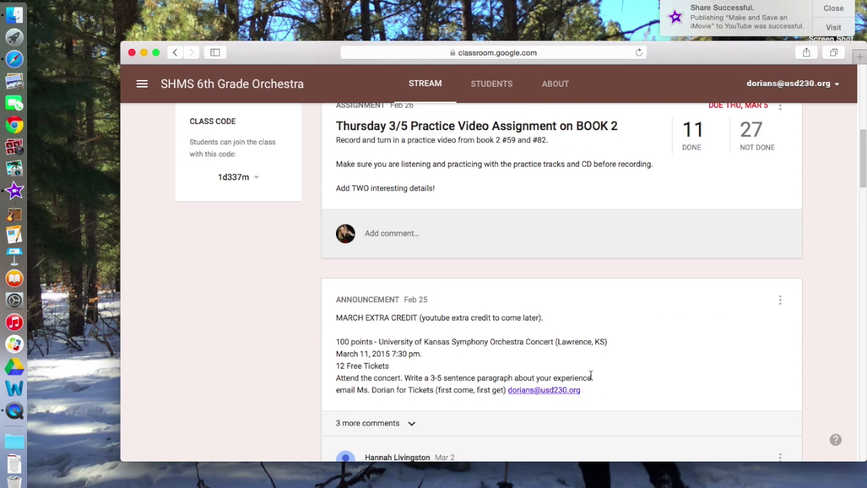
scroll(590, 376, down, 2)
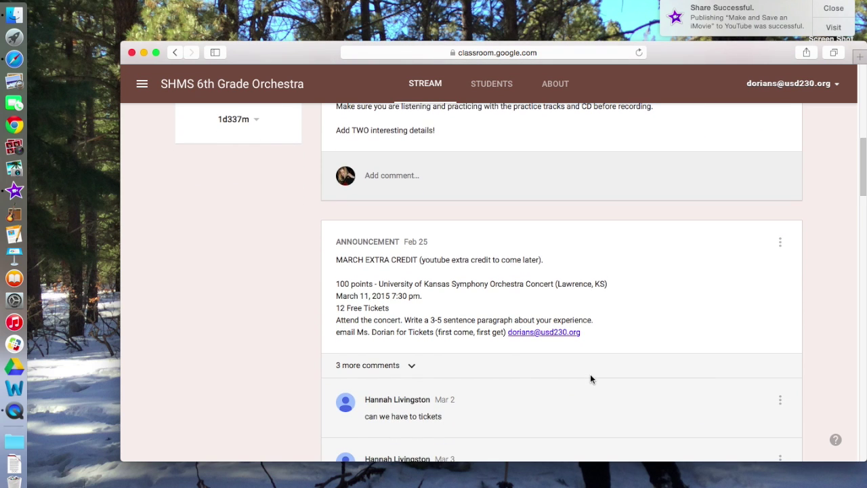
scroll(589, 378, down, 5)
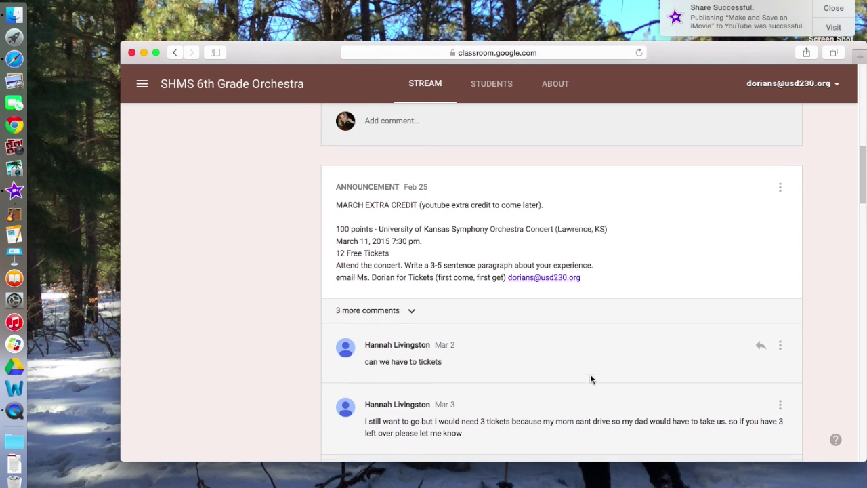
scroll(589, 376, down, 1)
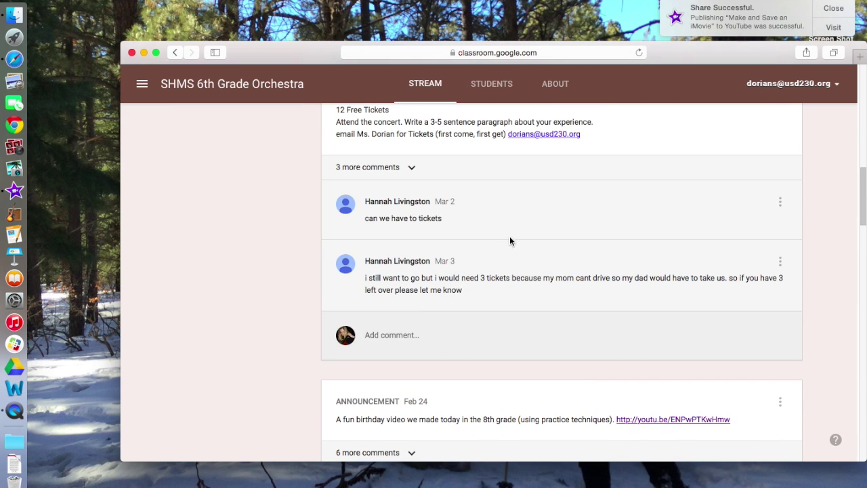
scroll(552, 329, down, 5)
scroll(551, 328, down, 6)
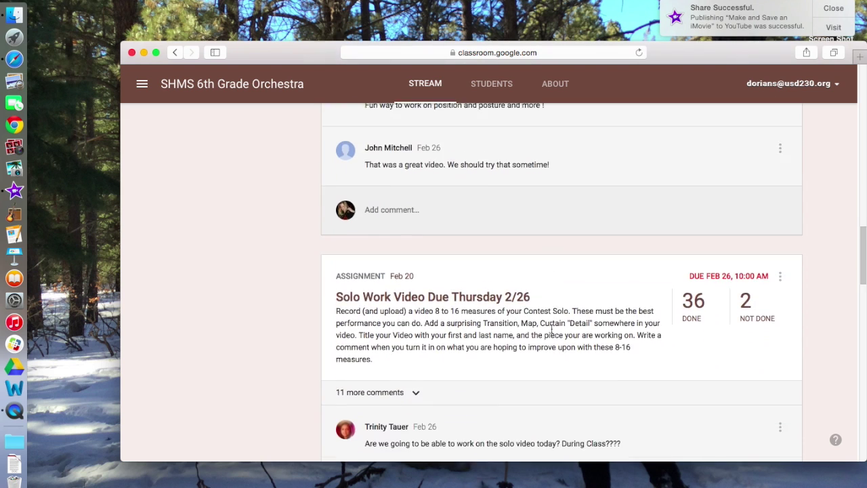
Step: Open the student work of the "Solo Work Video Due Thursday 2/26" assignment from the class stream
scroll(550, 332, up, 6)
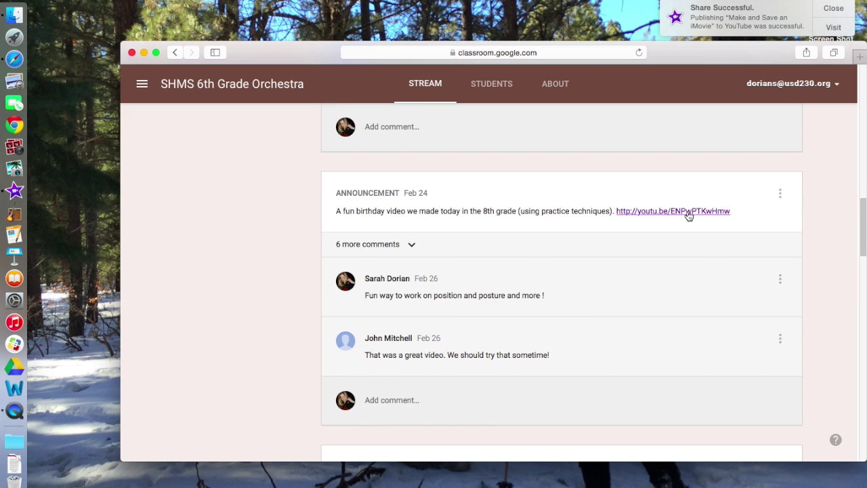
scroll(434, 355, down, 7)
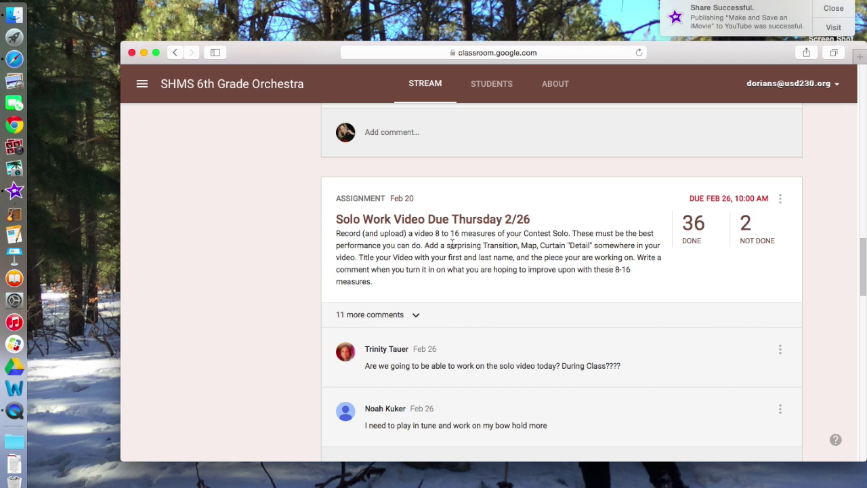
scroll(452, 244, up, 5)
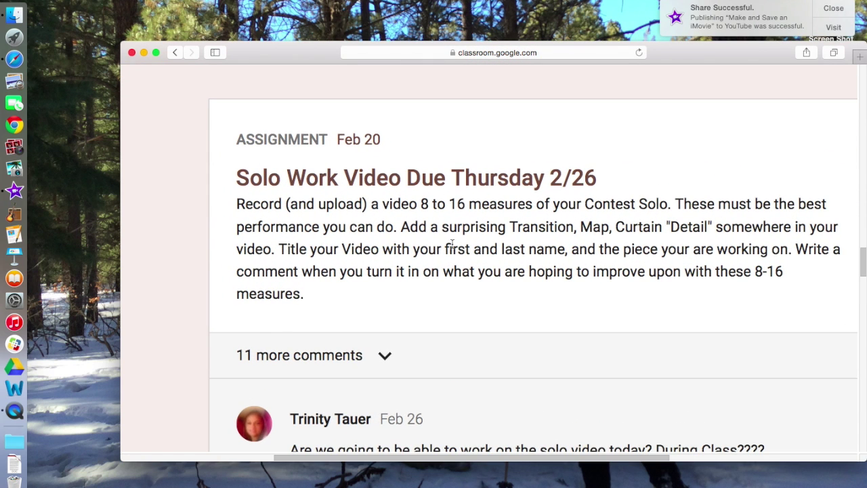
scroll(451, 244, up, 1)
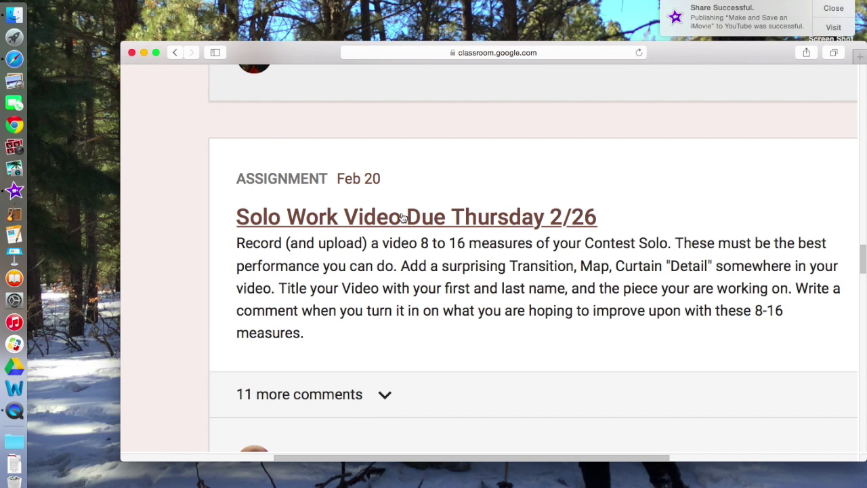
scroll(402, 216, right, 2)
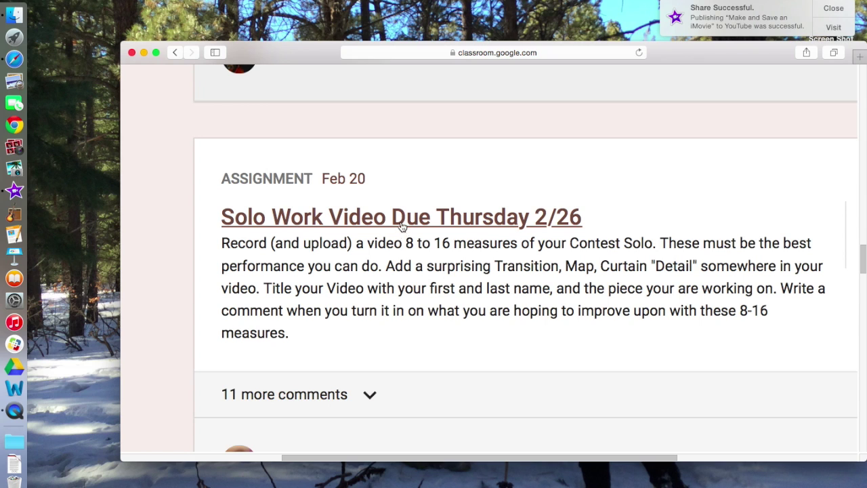
click(401, 220)
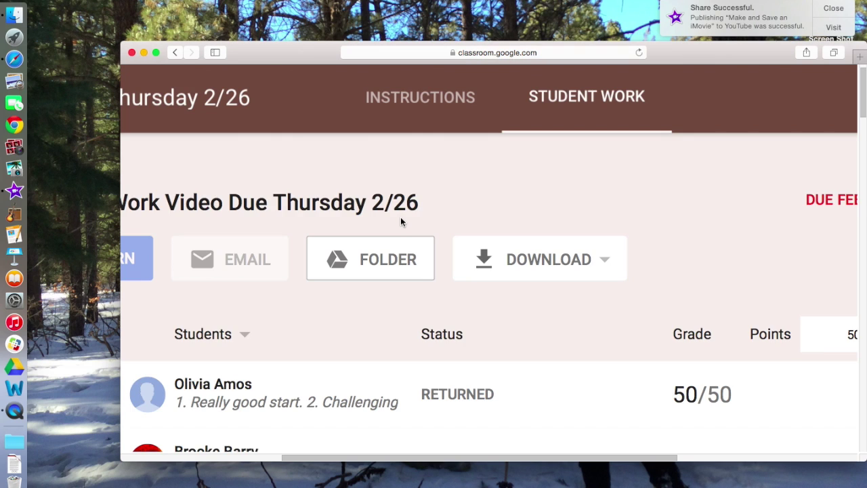
Step: Look through the students' submission statuses and grades, and expand the returned submission containing Solo Work Video.mp4
scroll(403, 213, down, 10)
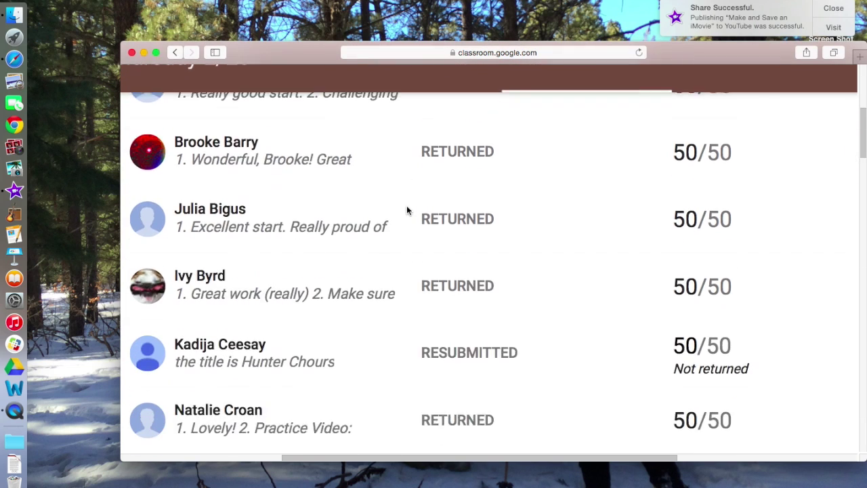
scroll(406, 210, down, 18)
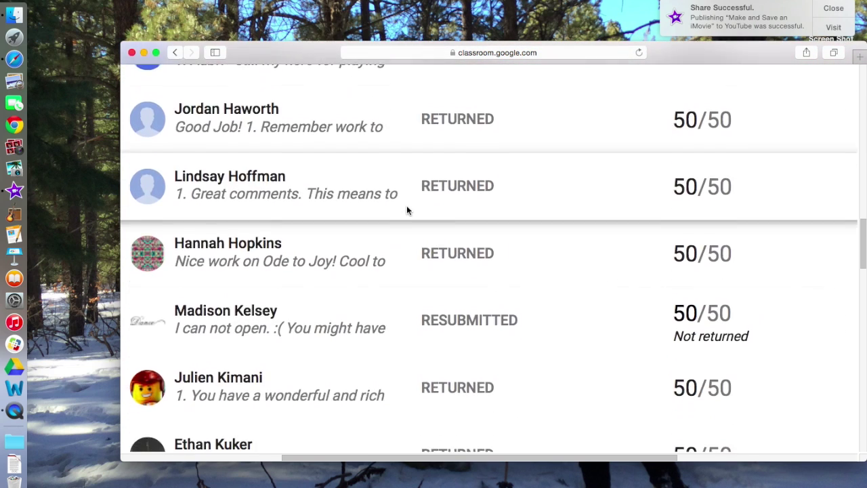
scroll(407, 210, down, 18)
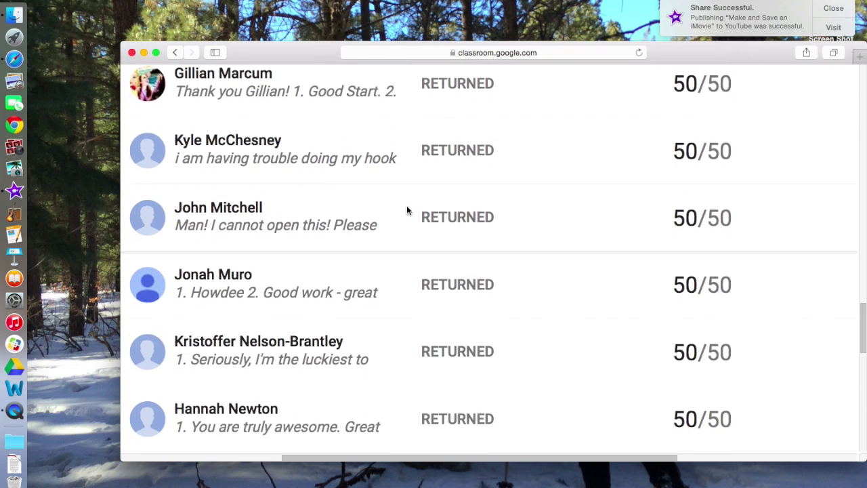
click(309, 198)
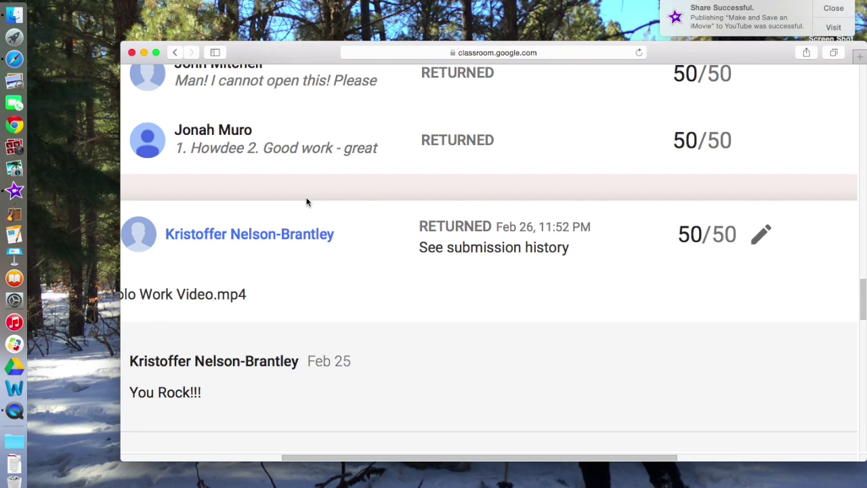
scroll(306, 202, left, 5)
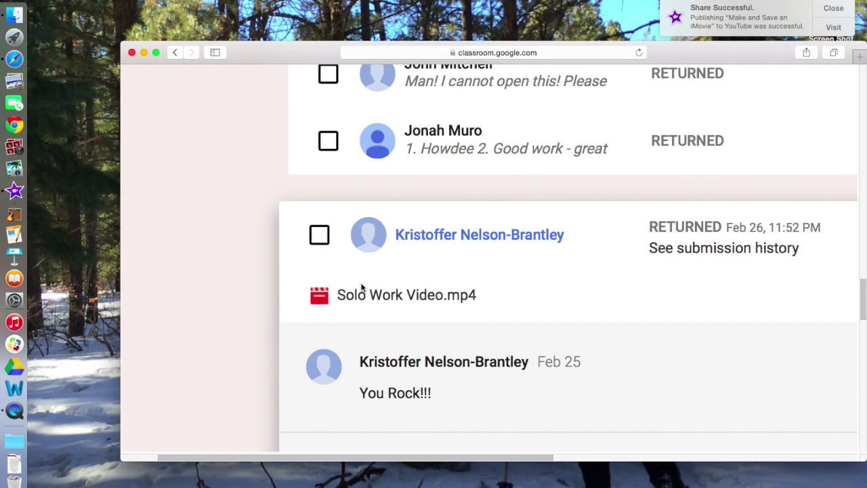
Step: Open the student's submitted Solo Work Video.mp4, play the first seconds and pause it
click(364, 295)
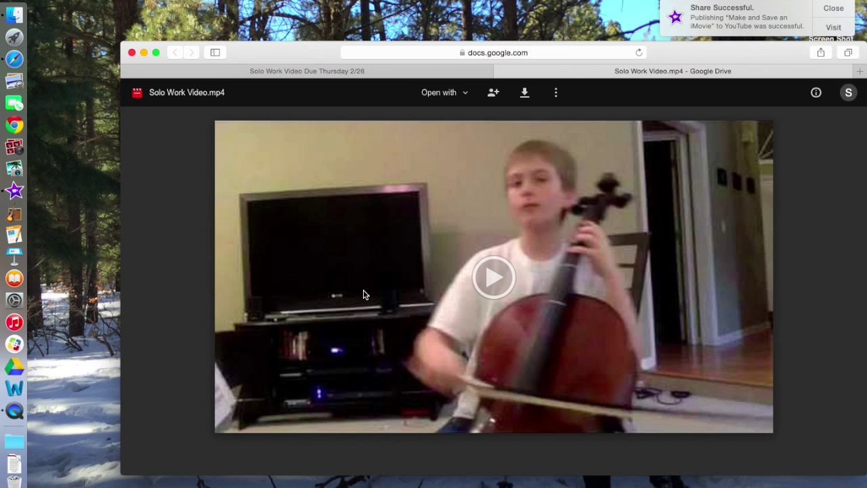
click(494, 277)
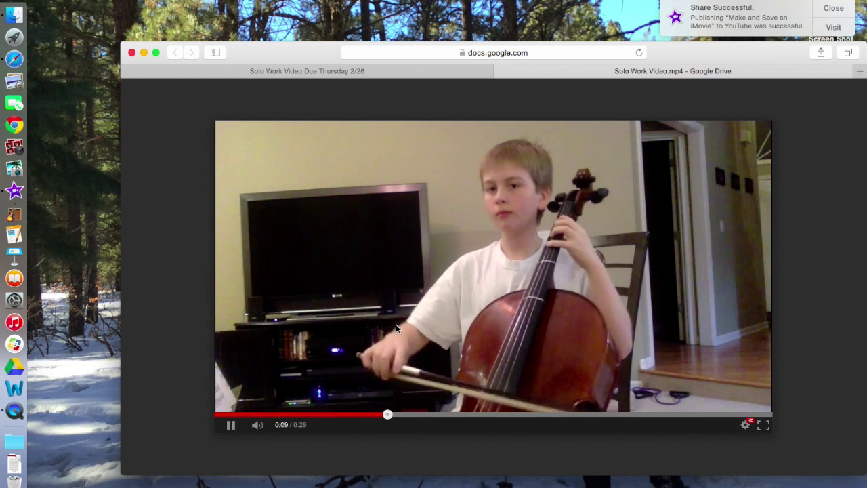
click(230, 424)
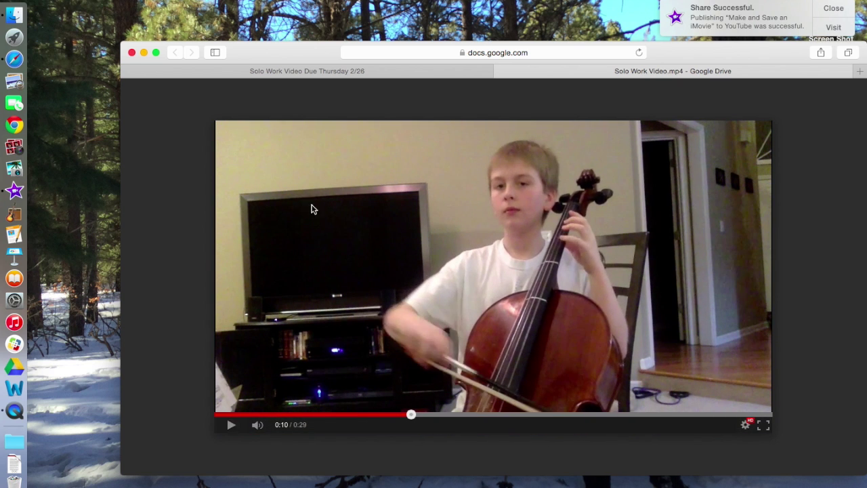
Step: Return to the assignment's student work and examine the submission's private comments, the teacher's numbered feedback with video links, and the grade
click(316, 73)
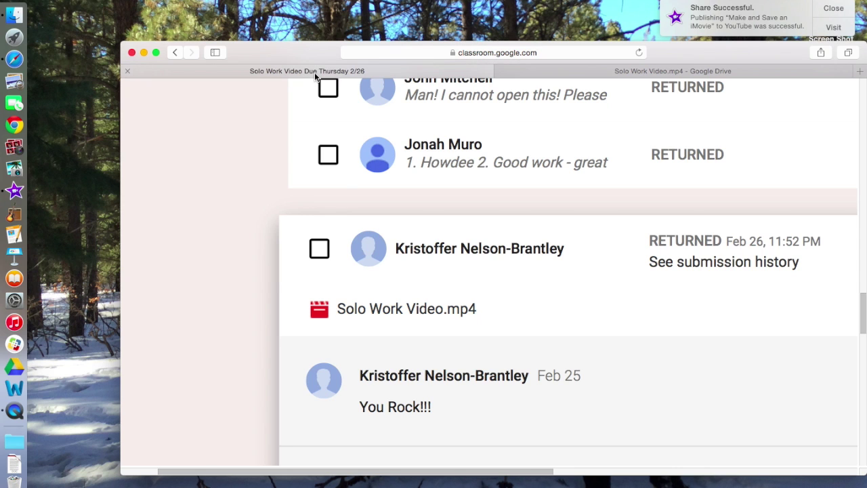
scroll(357, 241, down, 5)
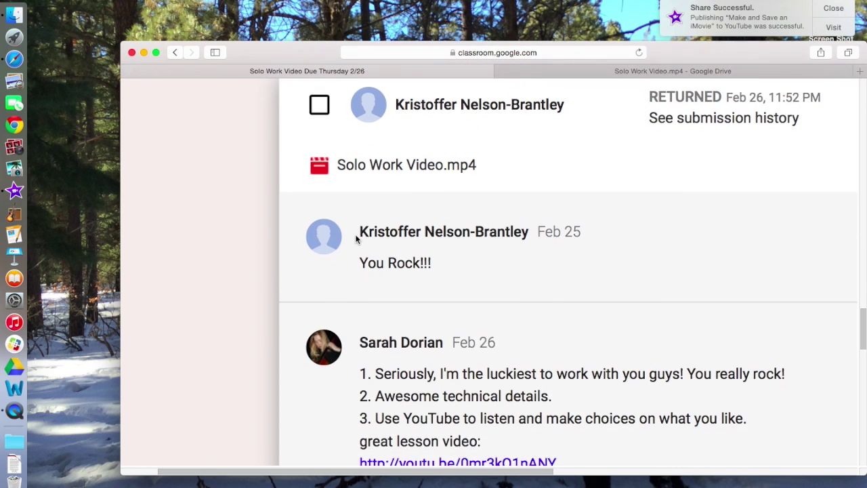
scroll(356, 240, down, 1)
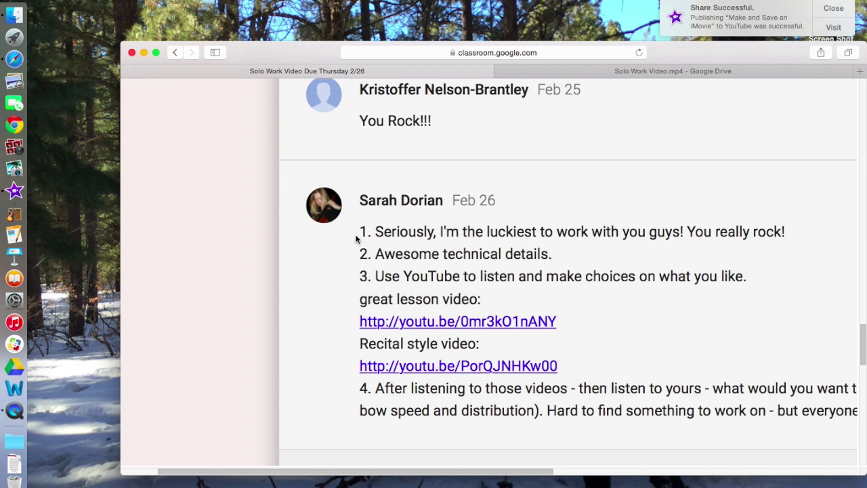
scroll(355, 238, right, 5)
scroll(355, 238, up, 2)
scroll(356, 239, down, 2)
scroll(357, 238, right, 1)
scroll(357, 239, left, 3)
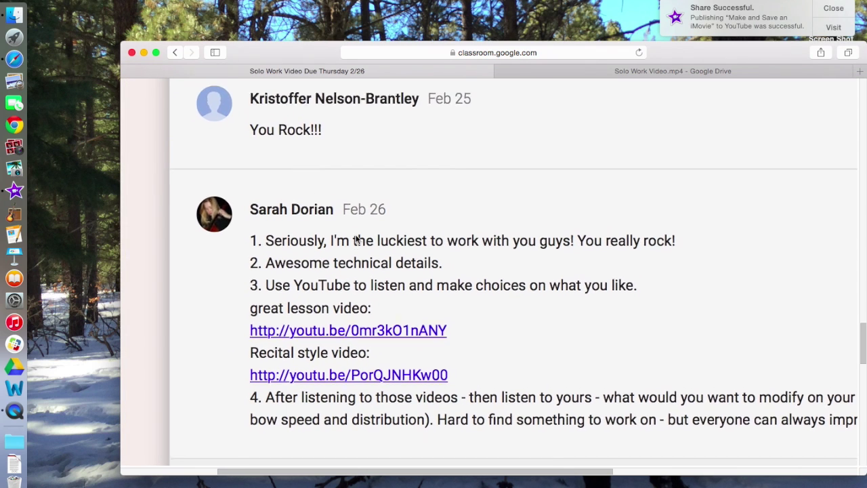
scroll(355, 239, down, 2)
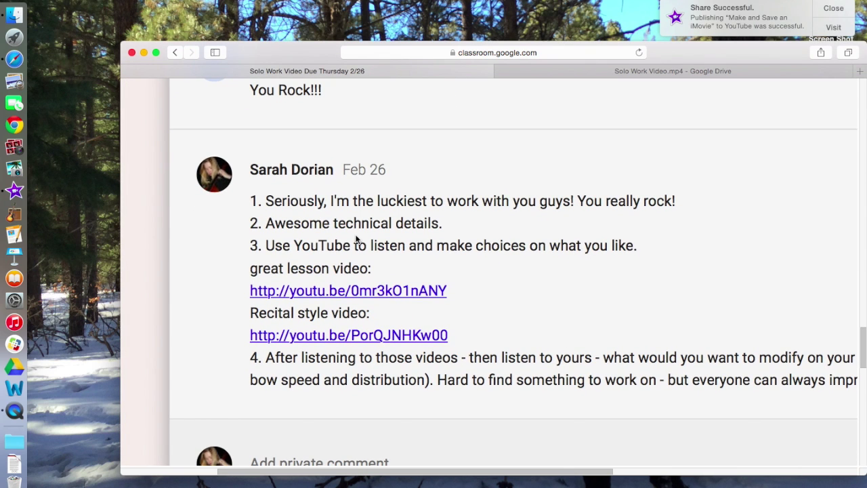
scroll(355, 239, right, 10)
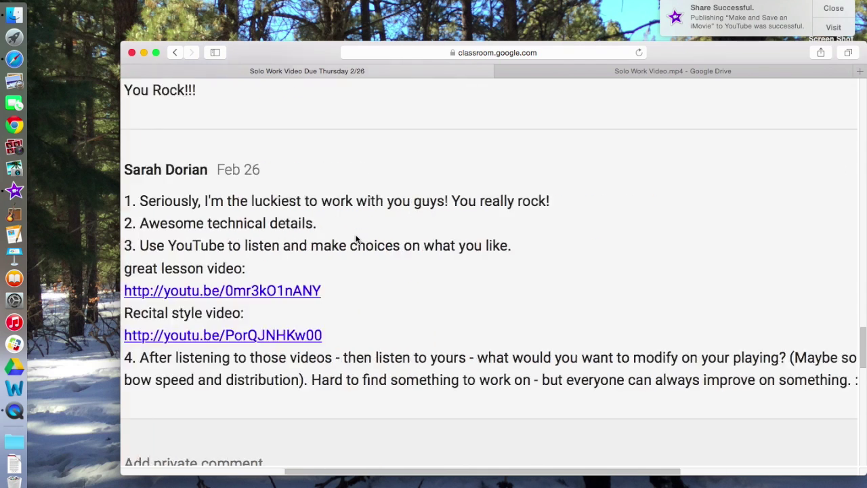
scroll(357, 239, left, 2)
scroll(356, 239, up, 6)
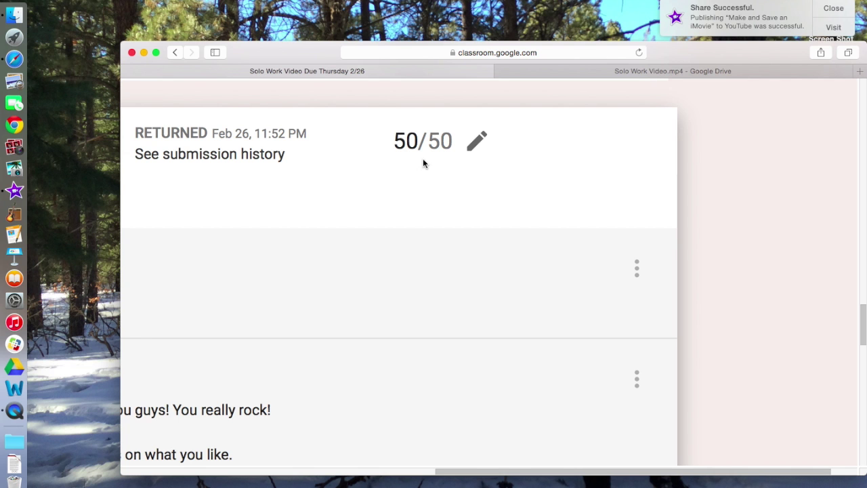
Step: Review the rest of the student work list back up to the Return, Email, Folder and Download options
scroll(423, 163, up, 10)
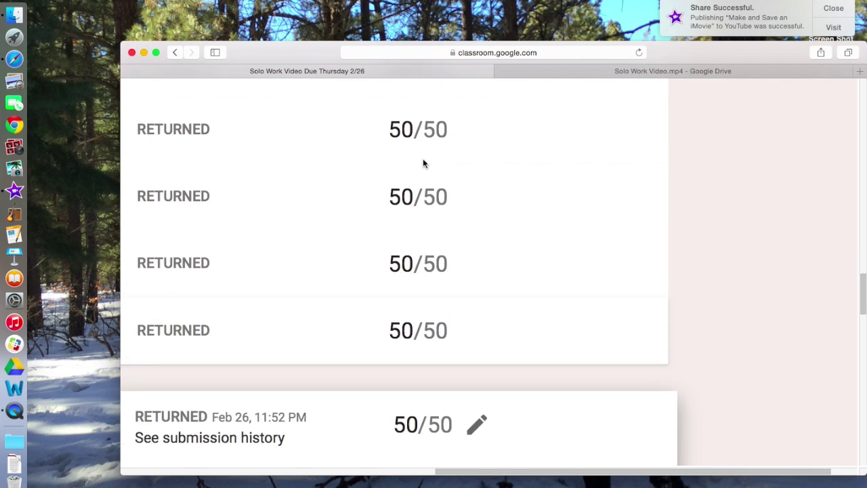
scroll(423, 162, left, 10)
scroll(422, 163, up, 10)
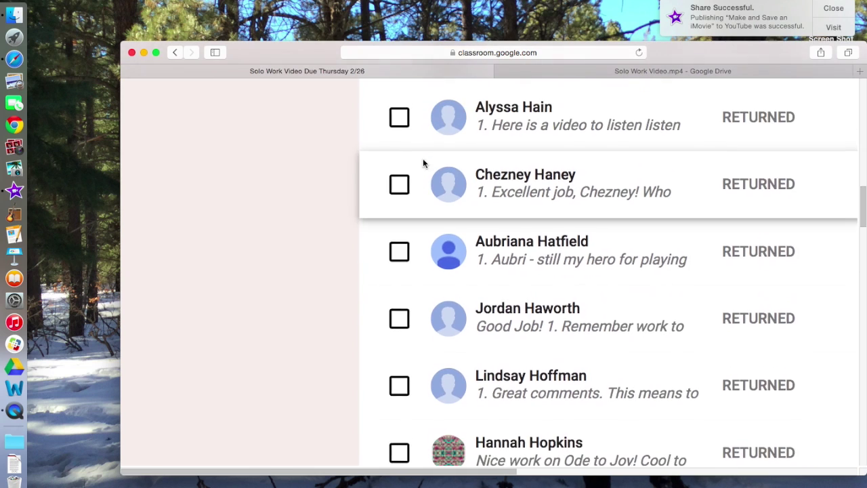
scroll(422, 163, right, 5)
scroll(422, 163, up, 8)
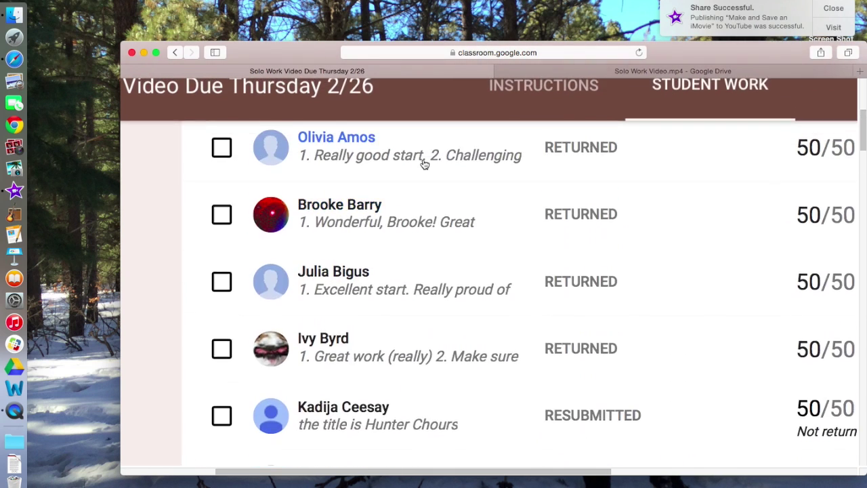
scroll(231, 295, up, 2)
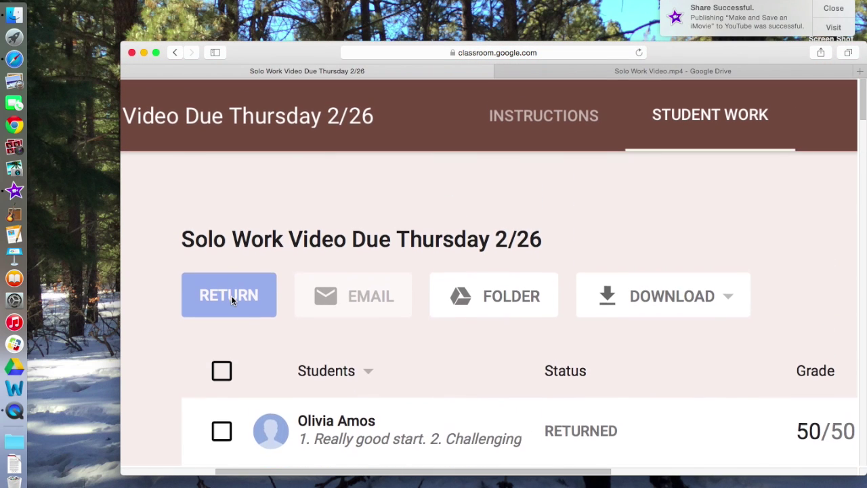
Step: Go back to the class stream, then open the Assignments overview and examine the to-review list for all classes
click(175, 54)
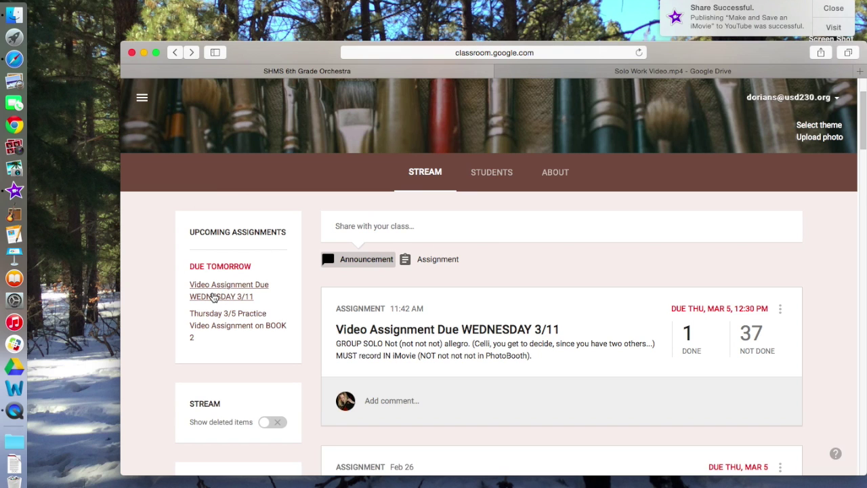
click(142, 98)
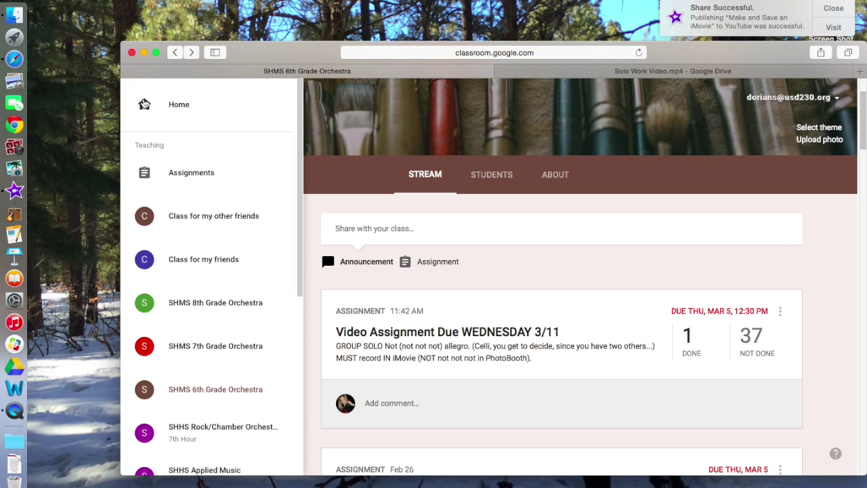
scroll(193, 285, down, 4)
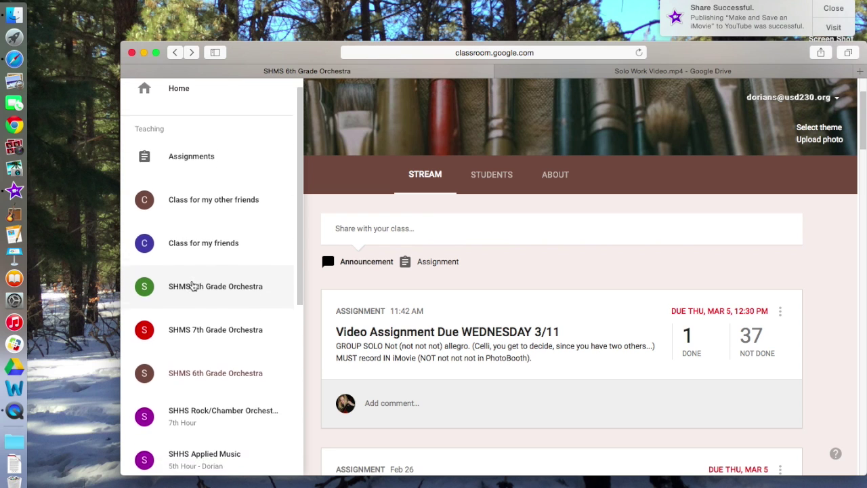
scroll(193, 286, down, 3)
scroll(193, 286, up, 6)
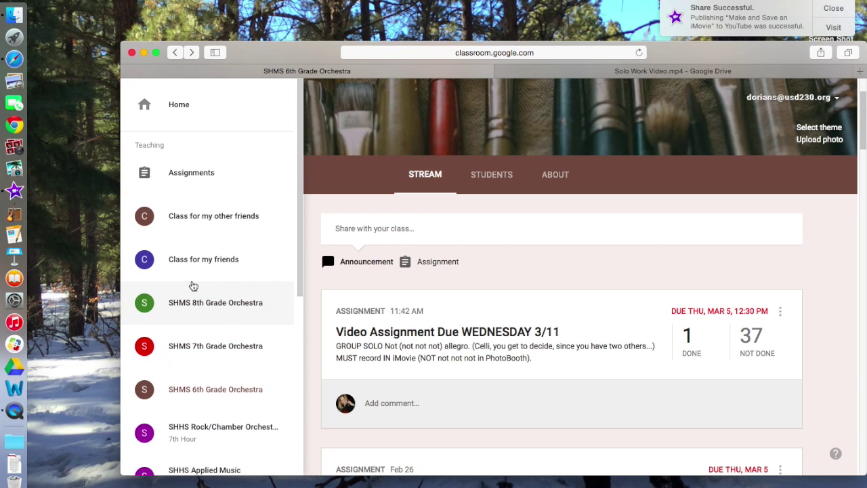
click(199, 173)
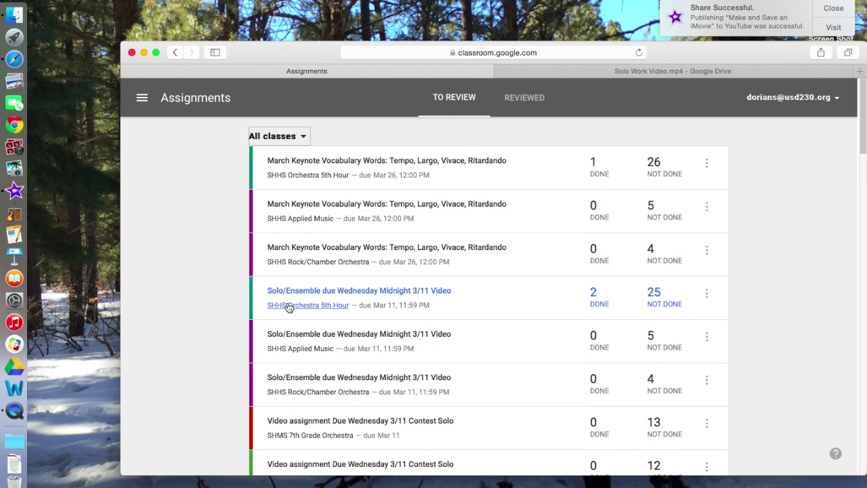
scroll(288, 307, down, 5)
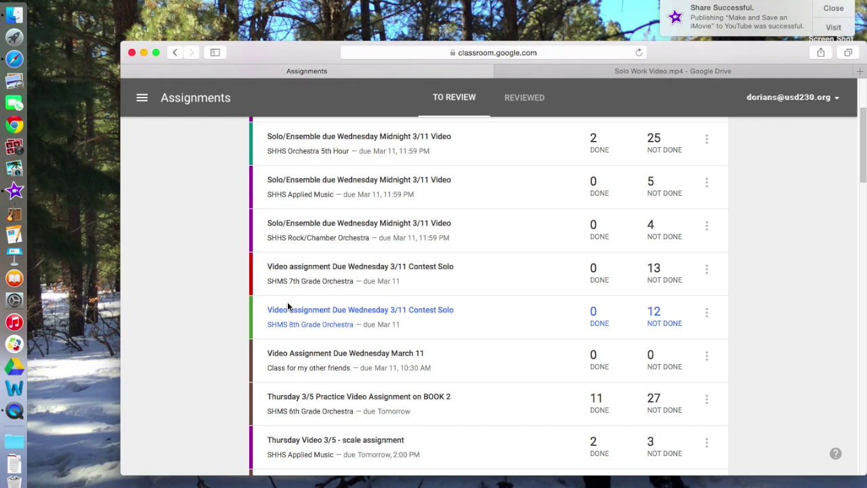
scroll(288, 307, up, 5)
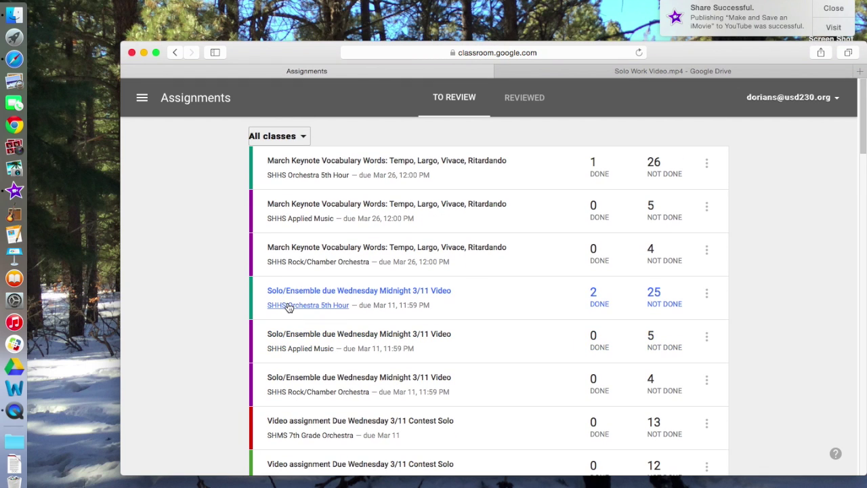